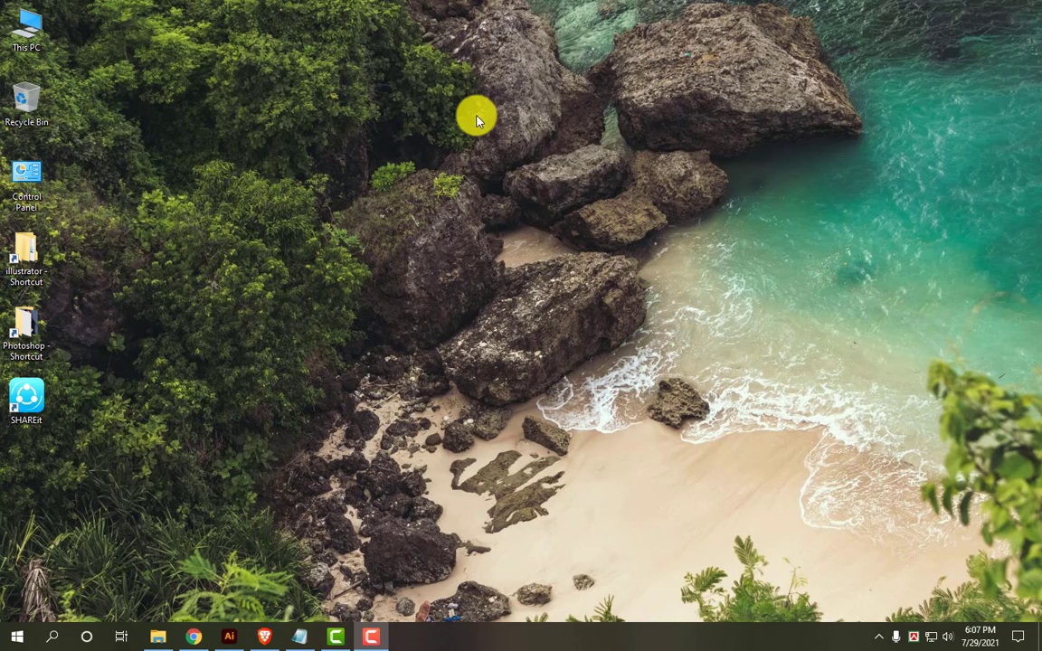
Launch Illustrator and create a new blank portrait document, Untitled-4.
right_click(477, 120)
left_click(530, 155)
left_click(229, 637)
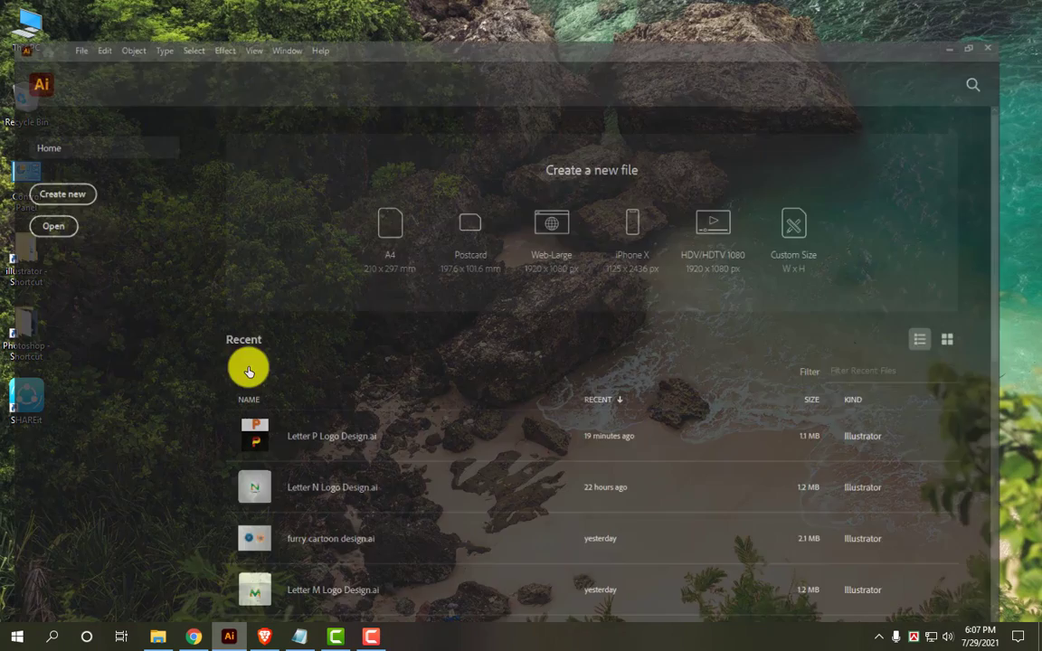
left_click(71, 10)
left_click(90, 27)
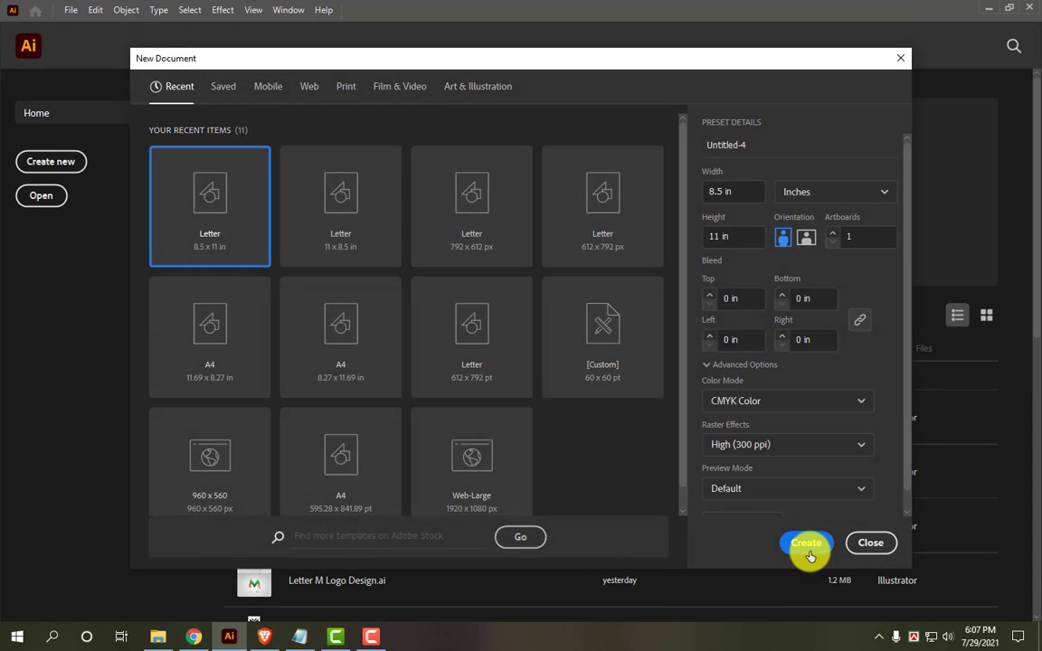
left_click(806, 547)
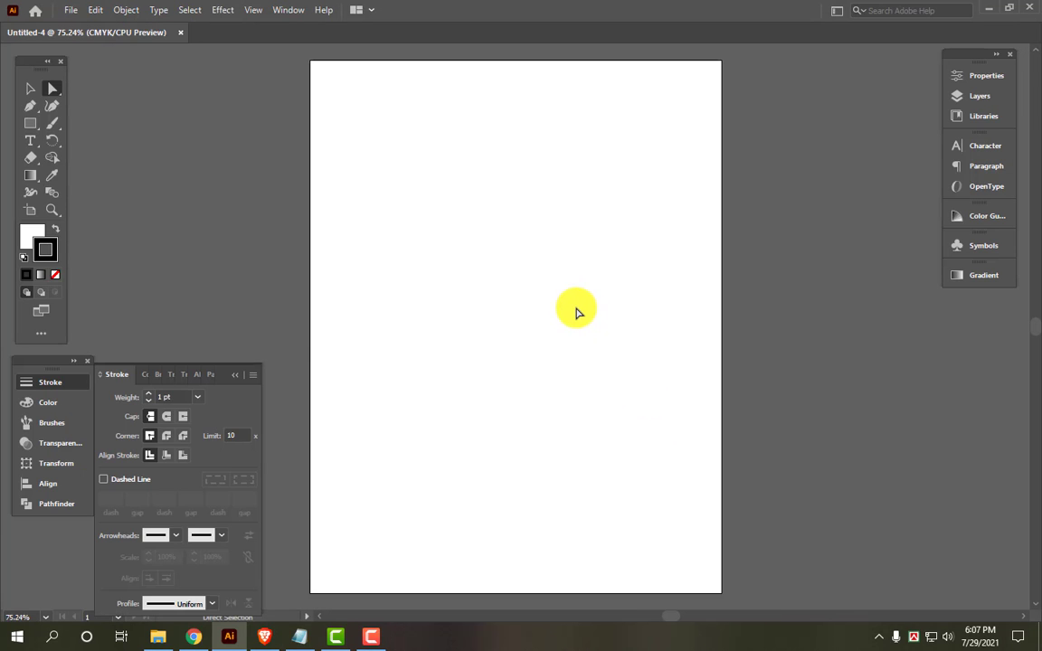
Draw a wide rectangle across the artboard's middle and remove its fill.
key("ctrl+1")
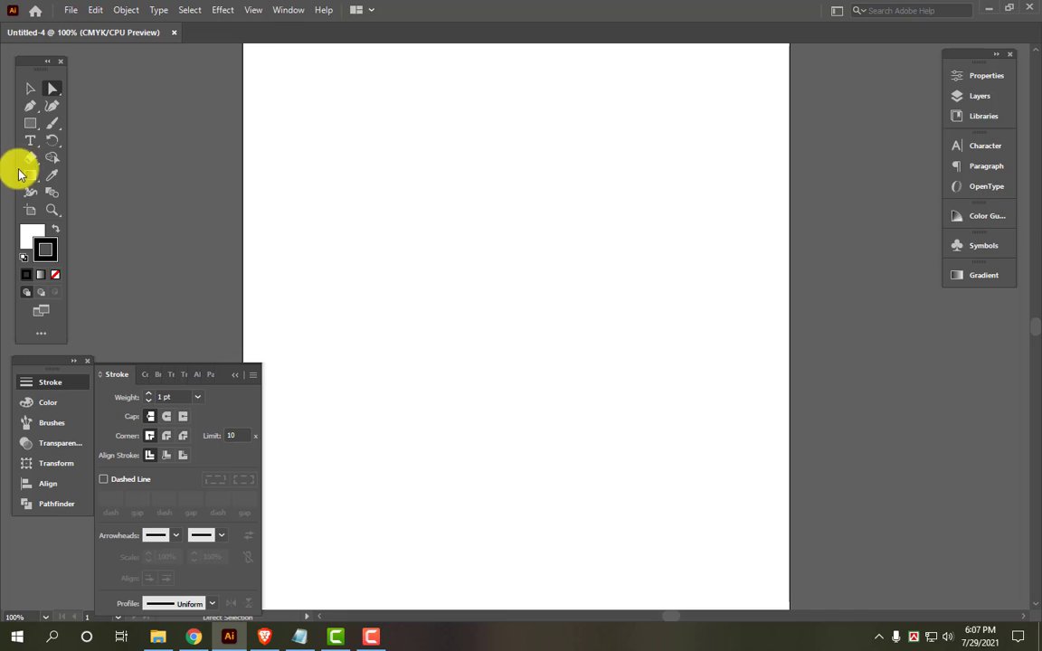
left_click(30, 123)
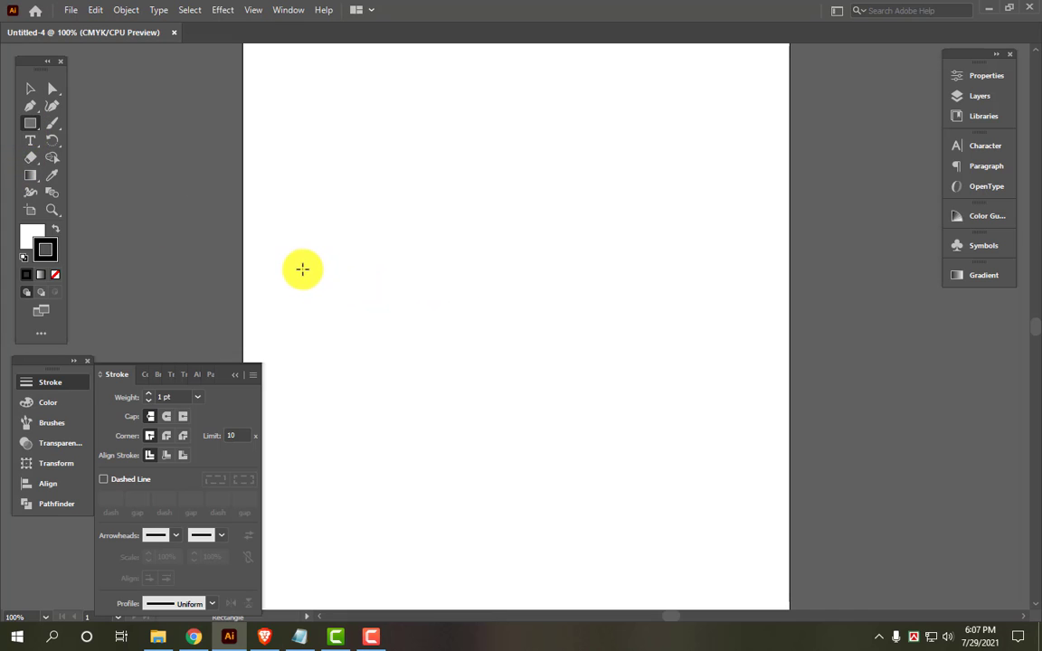
mouse_move(303, 270)
left_mouse_down()
mouse_move(733, 411)
mouse_move(725, 441)
left_mouse_up()
key("v")
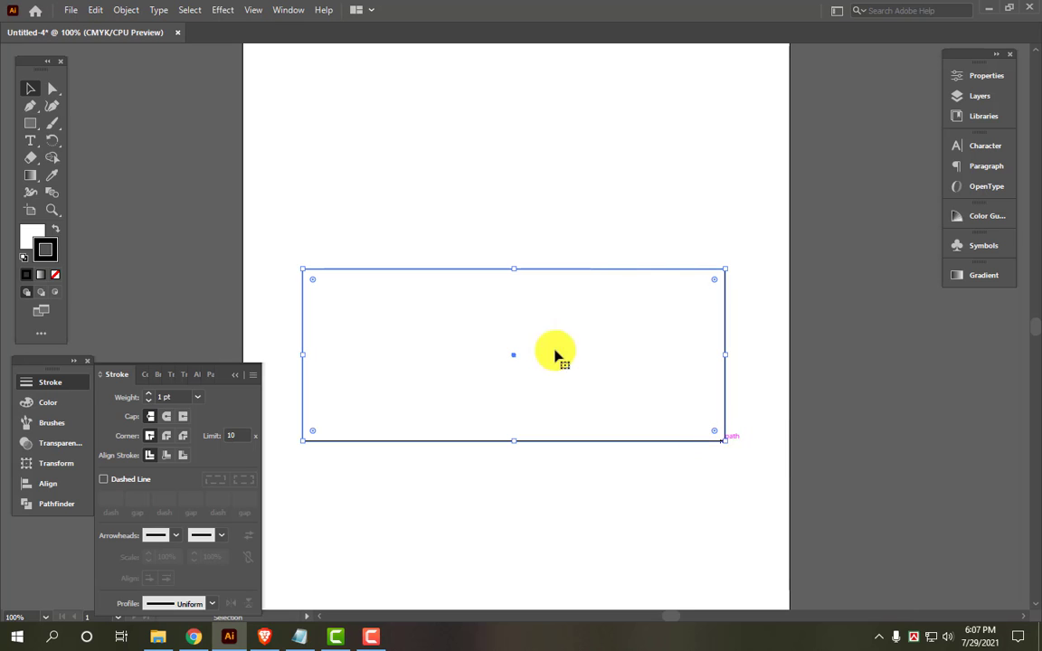
left_click(26, 242)
left_click(55, 274)
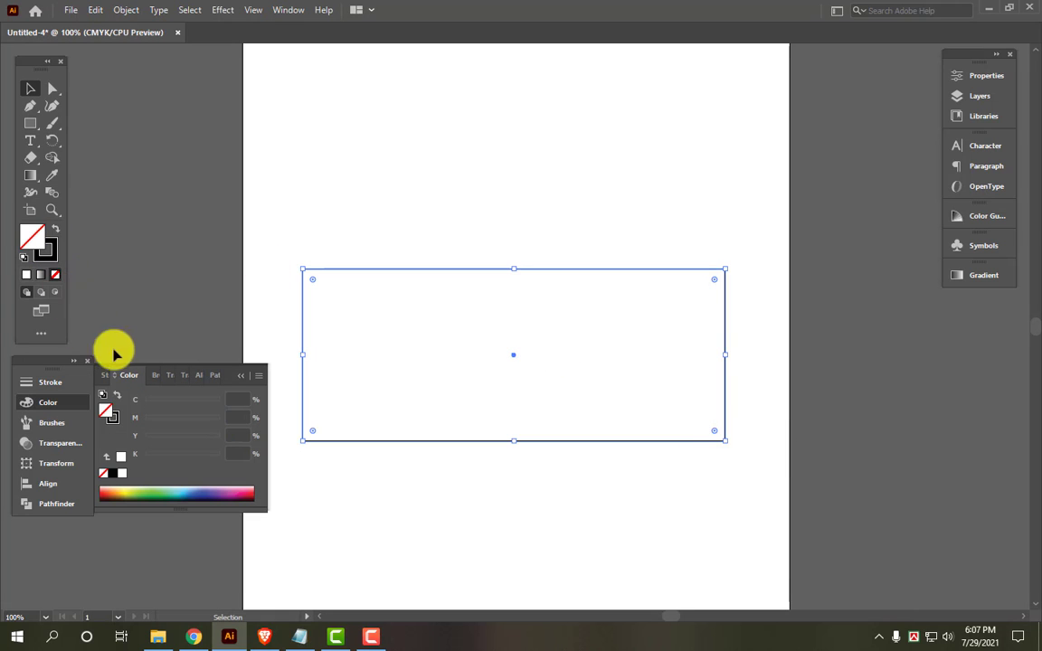
Give the rectangle a 22 pt stroke and round its corners fully into a pill.
left_click(56, 382)
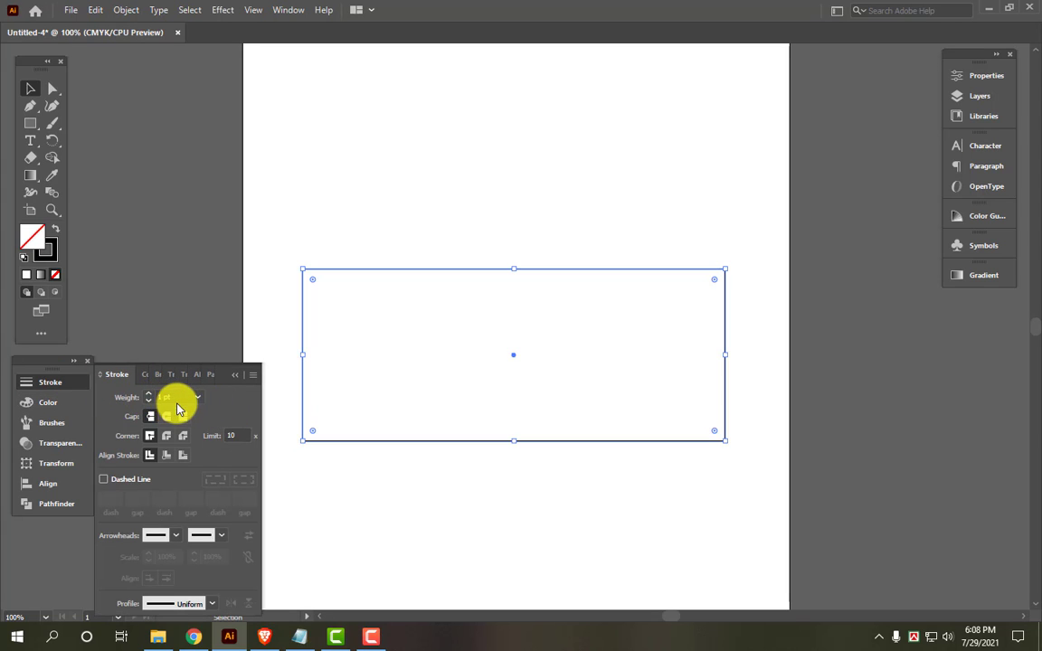
left_click(172, 397)
type("22")
key("Return")
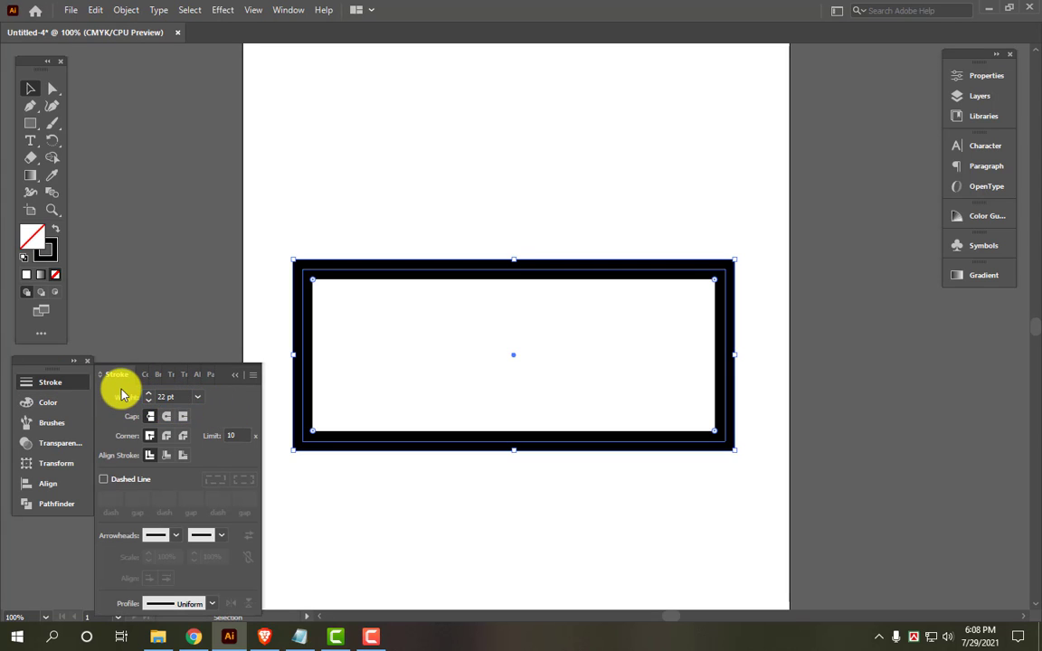
left_click_drag(553, 199, 566, 314)
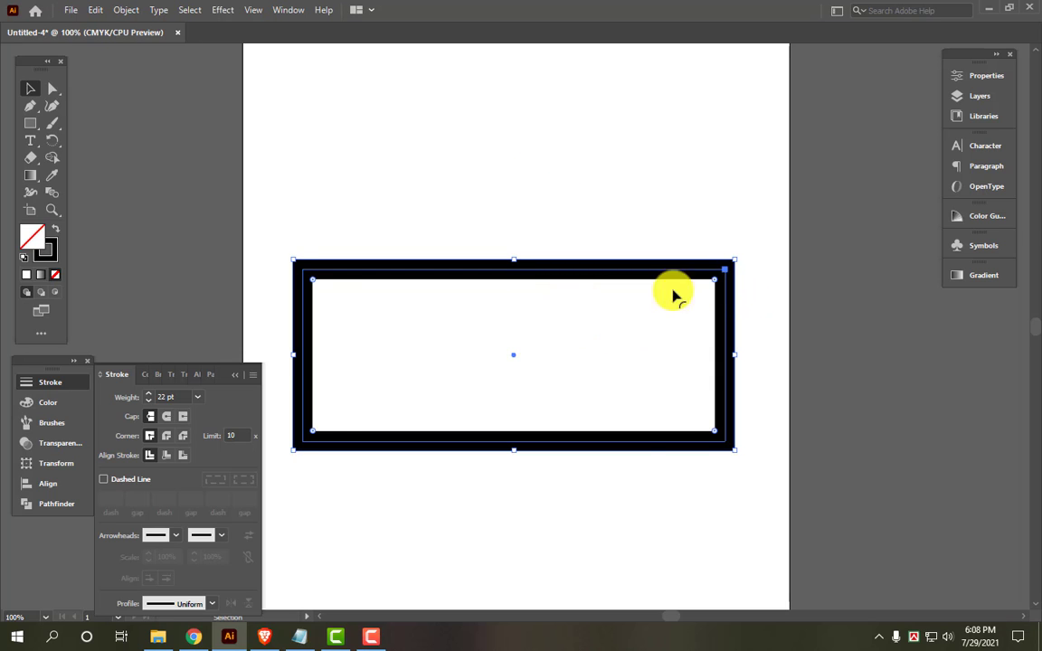
left_click_drag(715, 286, 355, 308)
left_click_drag(563, 233, 561, 348)
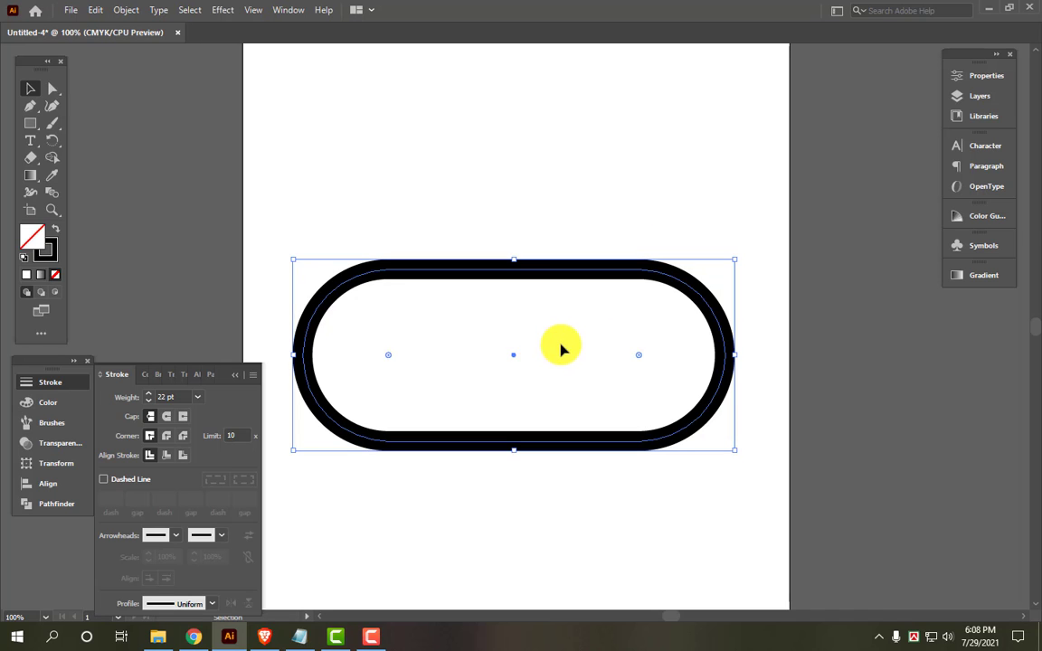
Offset the pill path by -0.7 in to create an inner pill.
key("alt+o")
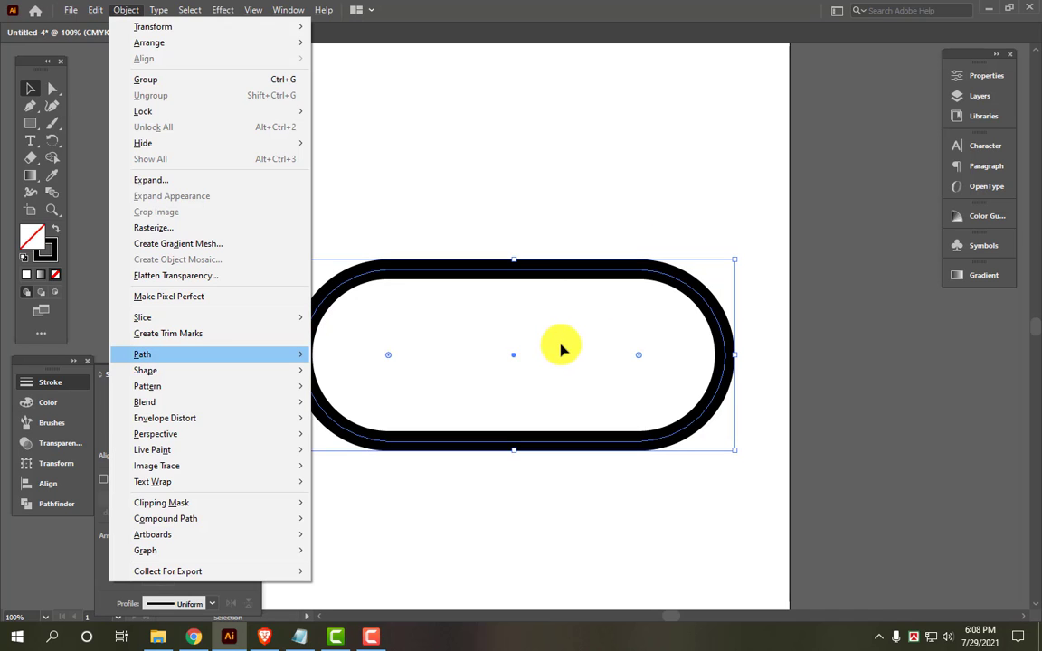
left_click(371, 408)
type("-")
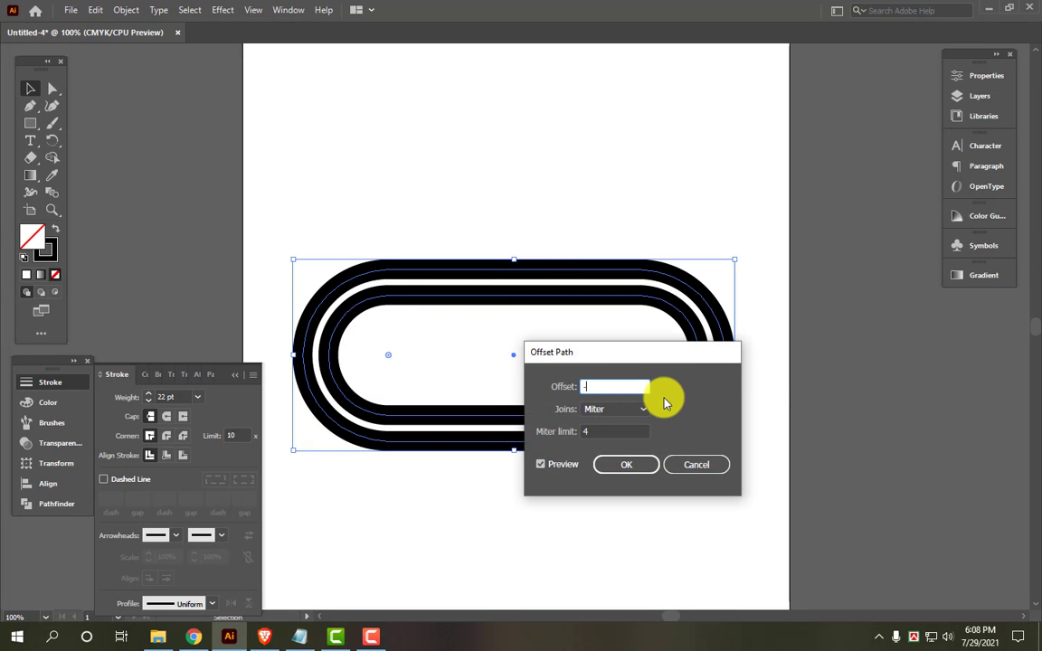
type("0.7")
key("Tab")
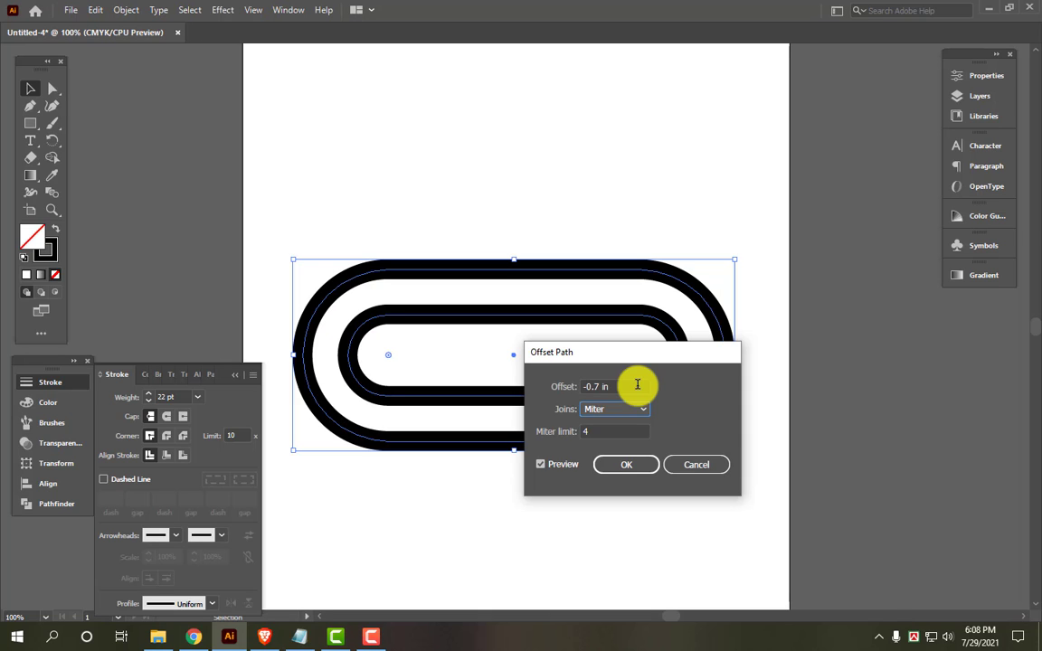
left_click(635, 465)
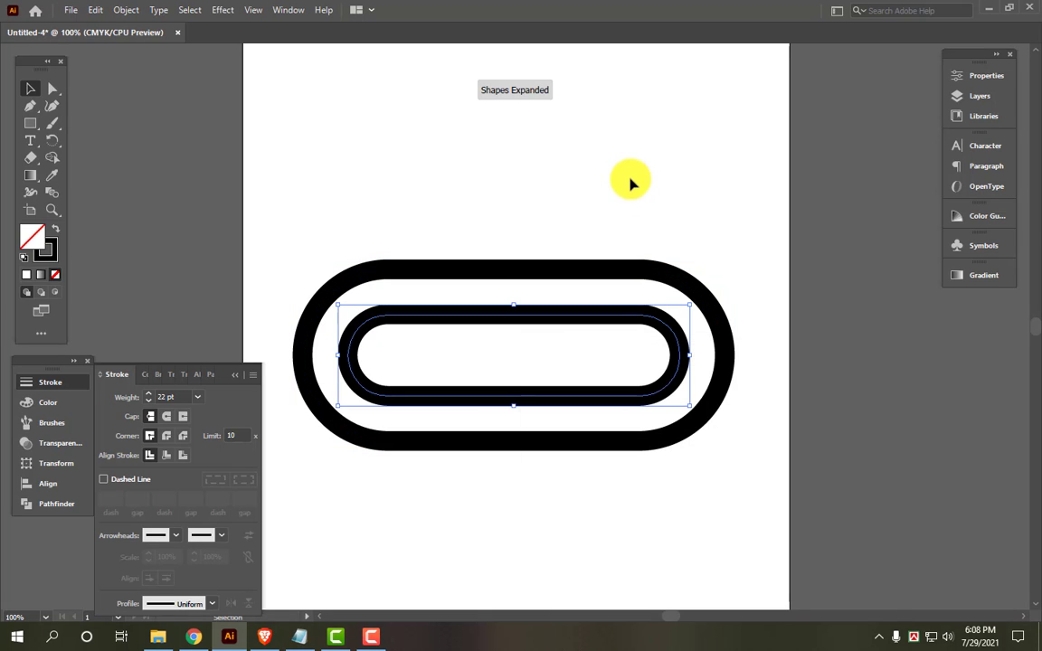
Scale both pills down, move them higher on the page, and set their stroke to 20 pt.
left_click(733, 229)
left_click(733, 354)
left_click_drag(731, 354, 672, 351)
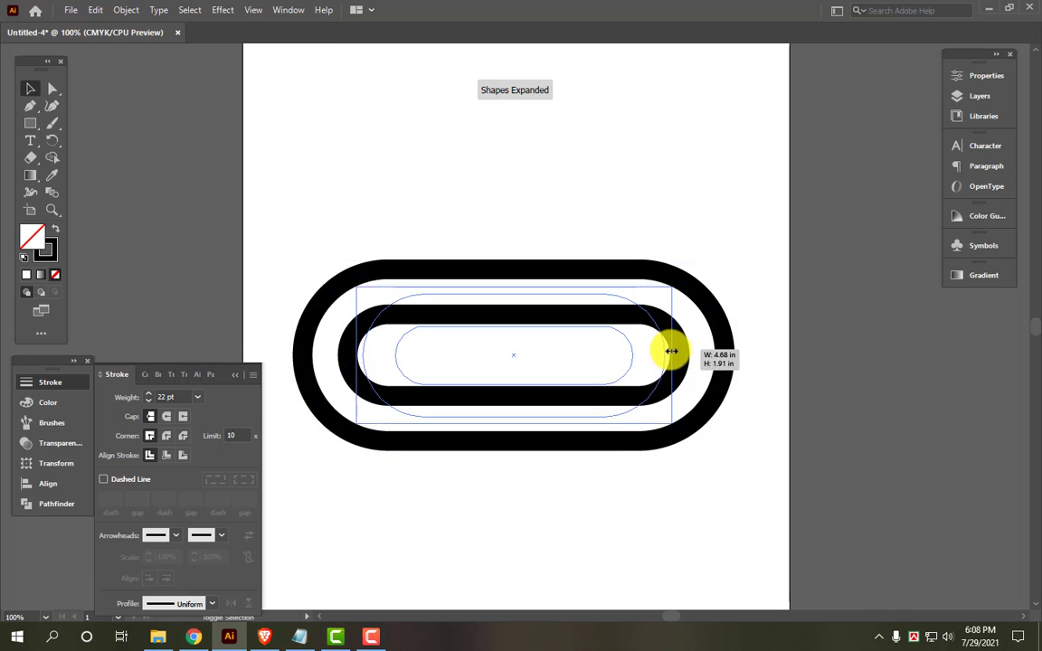
key("ctrl+0")
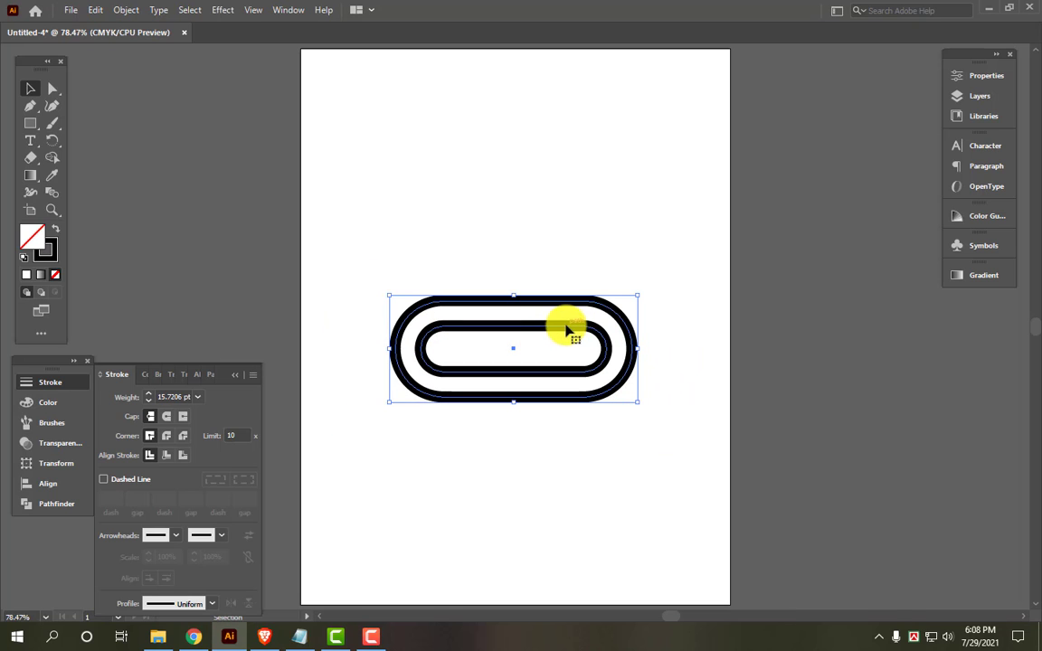
left_click_drag(570, 328, 568, 270)
key("ctrl+1")
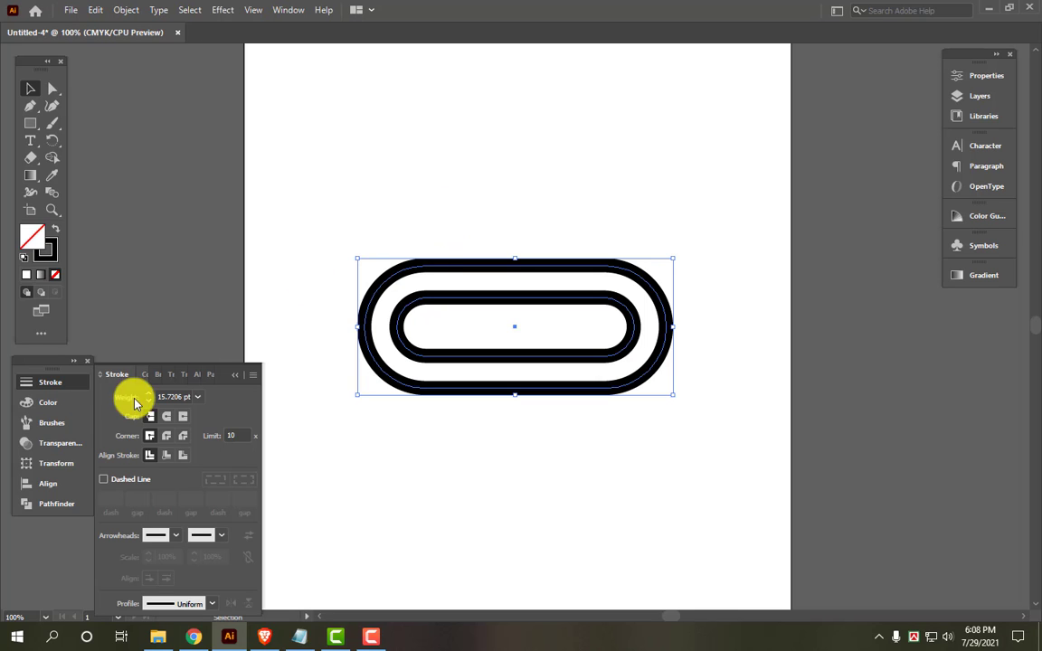
double_click(183, 396)
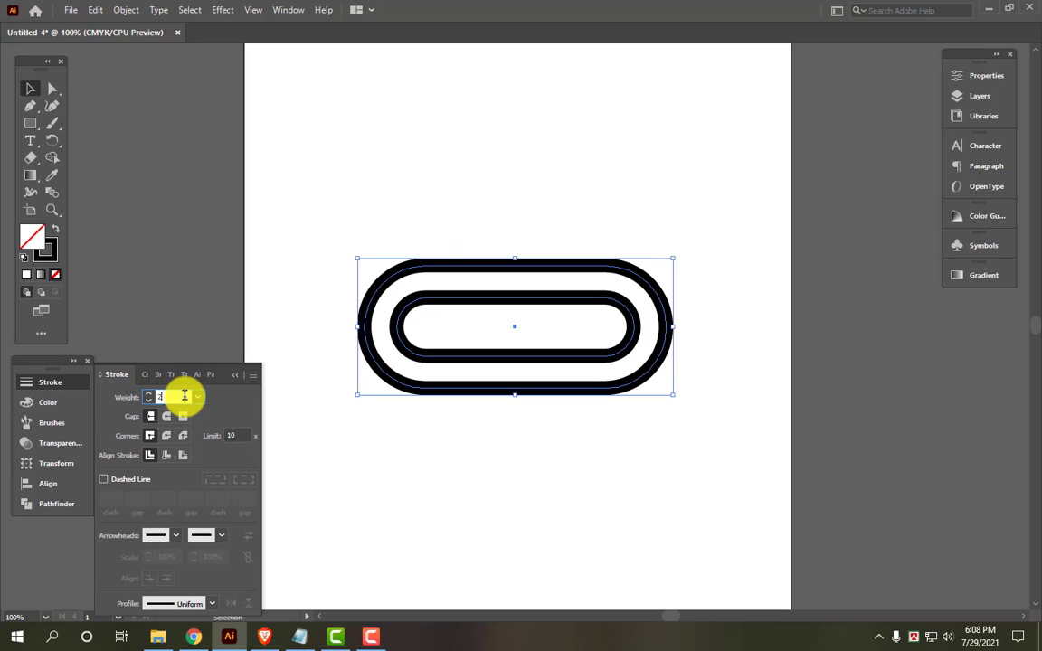
type("0")
key("Return")
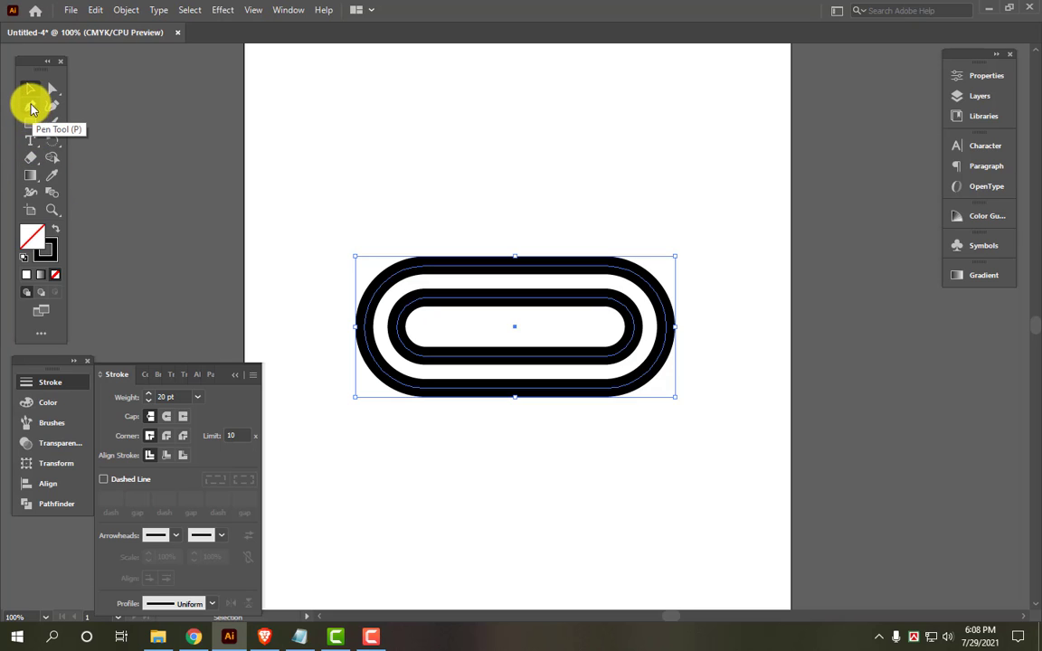
Draw a tall narrow rectangle and move it down over the pills as the P's stem.
left_click(30, 123)
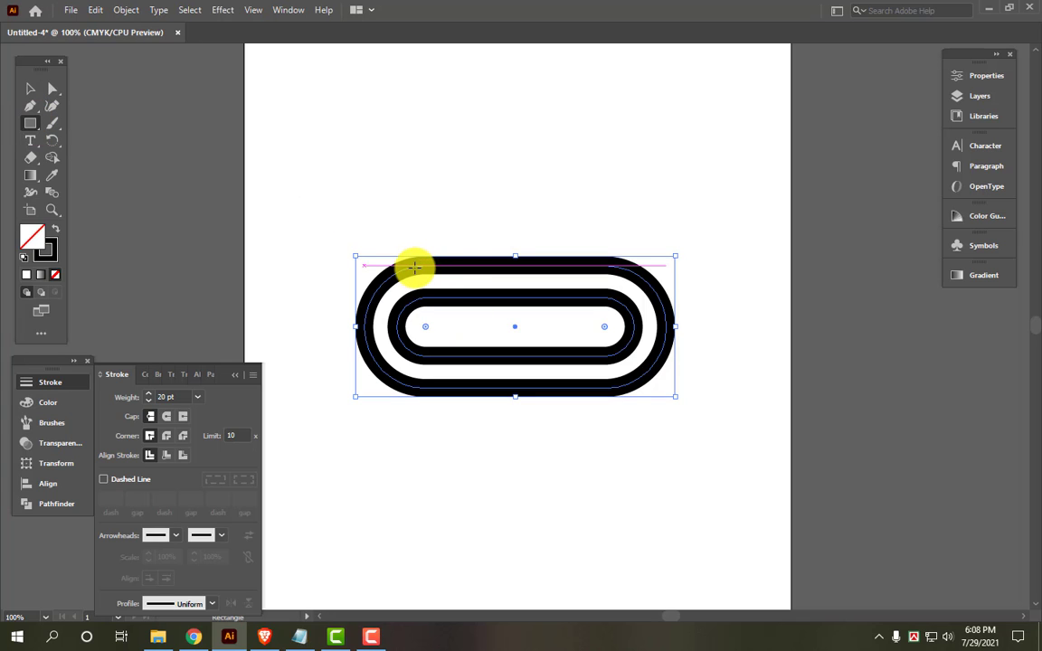
mouse_move(414, 267)
left_mouse_down()
mouse_move(742, 297)
mouse_move(637, 494)
left_mouse_up()
key("v")
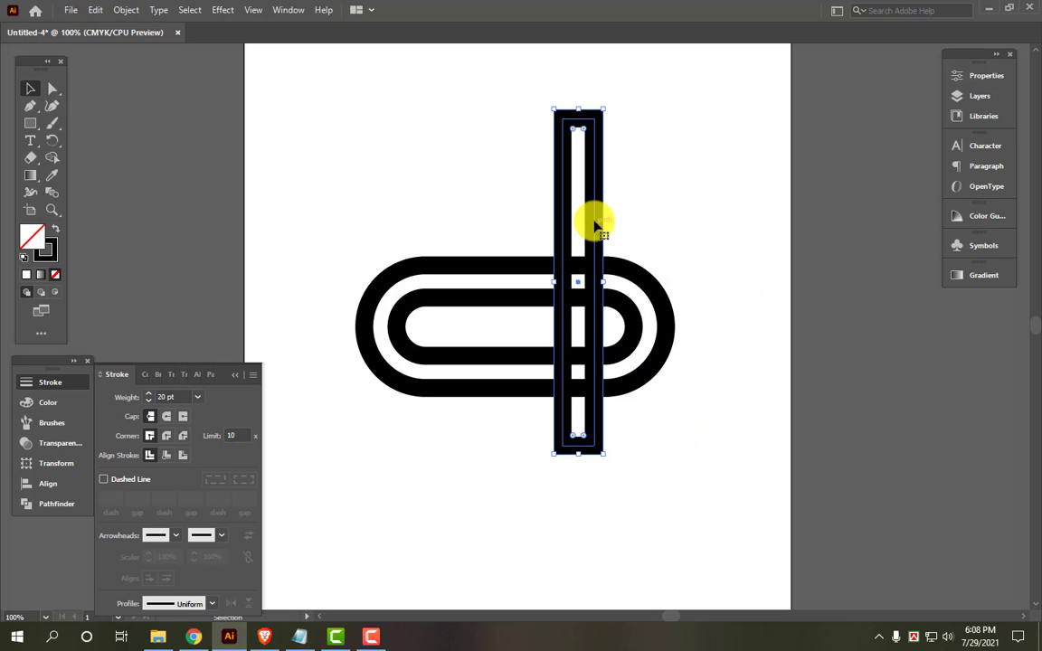
left_click_drag(593, 224, 593, 264)
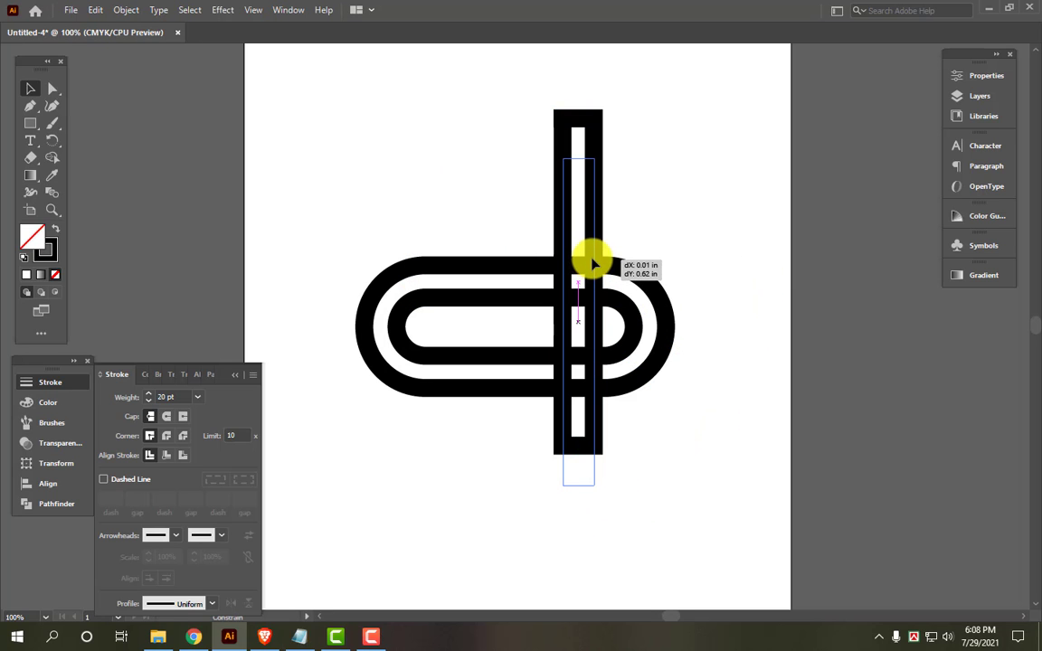
Fine-tune the stem bar's vertical position with arrow-key nudges.
left_click(625, 434)
left_click_drag(539, 453, 681, 480)
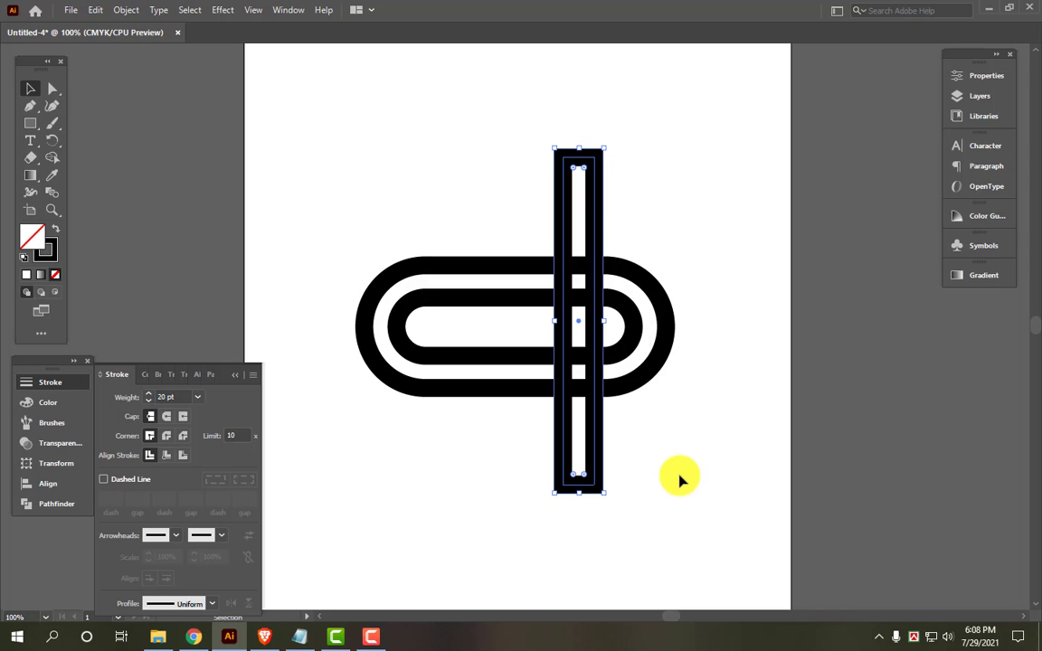
key("Up")
key("Up")
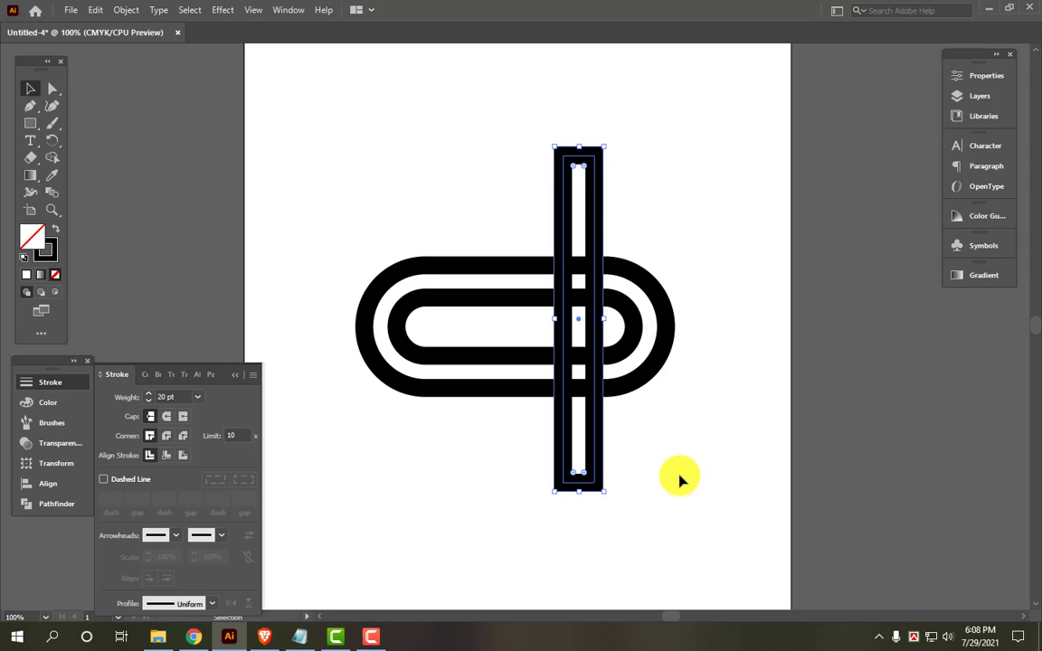
key("Down")
key("Down")
key("Down")
key("Down")
key("Down")
key("Down")
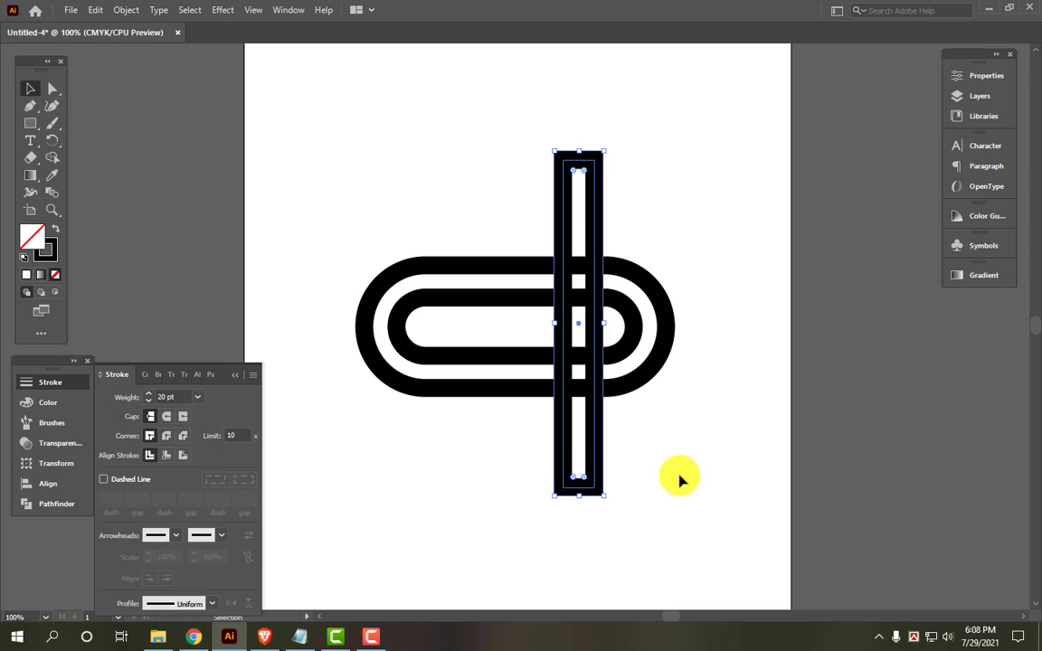
left_click(681, 480)
key("ctrl+a")
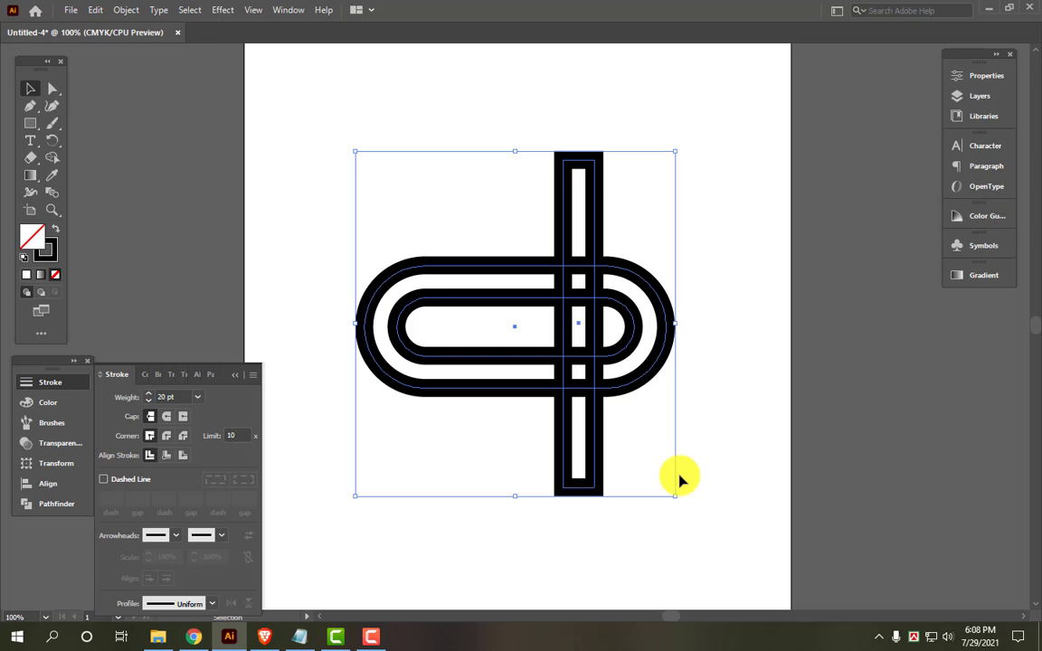
left_click(732, 430)
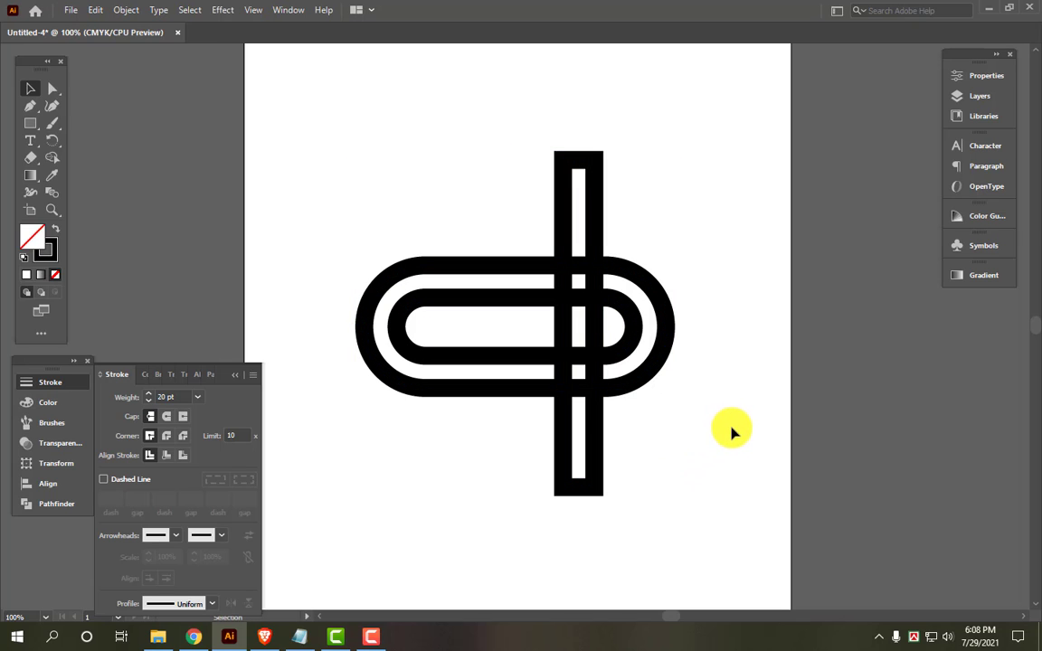
Expand all artwork's fill and stroke into shapes, then swap fill and stroke to show thin outlines.
key("ctrl+a")
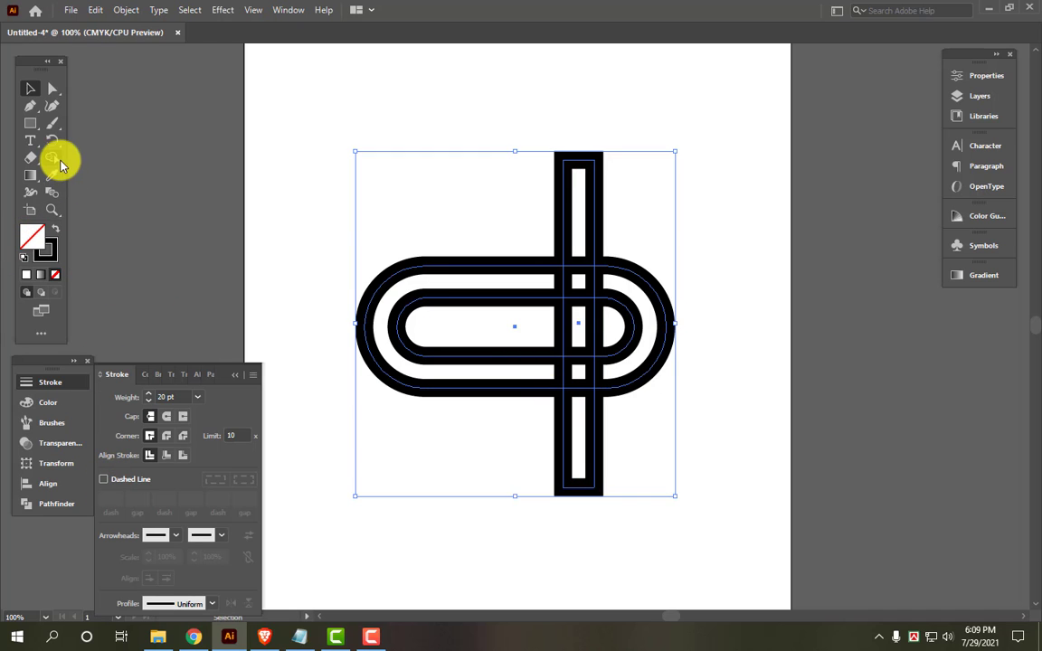
left_click(127, 13)
left_click(154, 180)
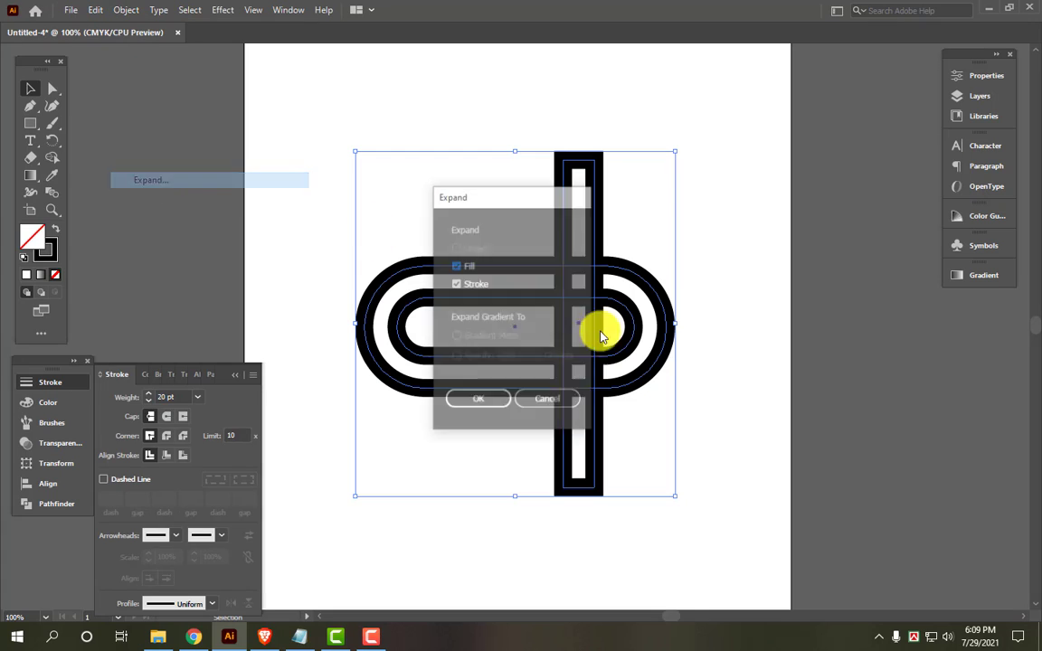
left_click(496, 399)
left_click(738, 176)
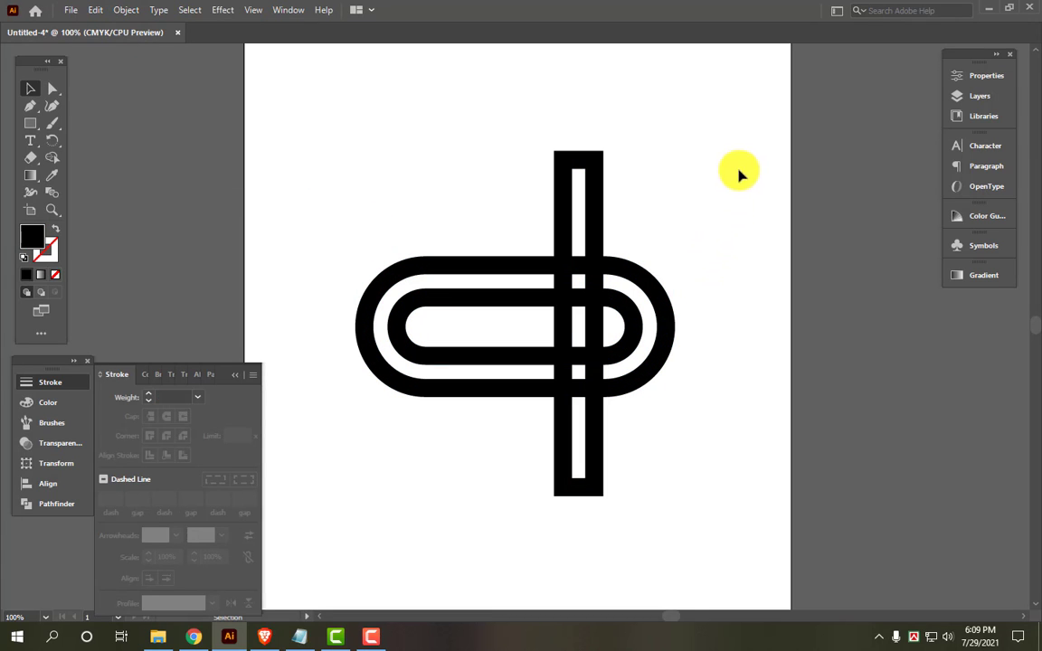
left_click_drag(737, 176, 314, 481)
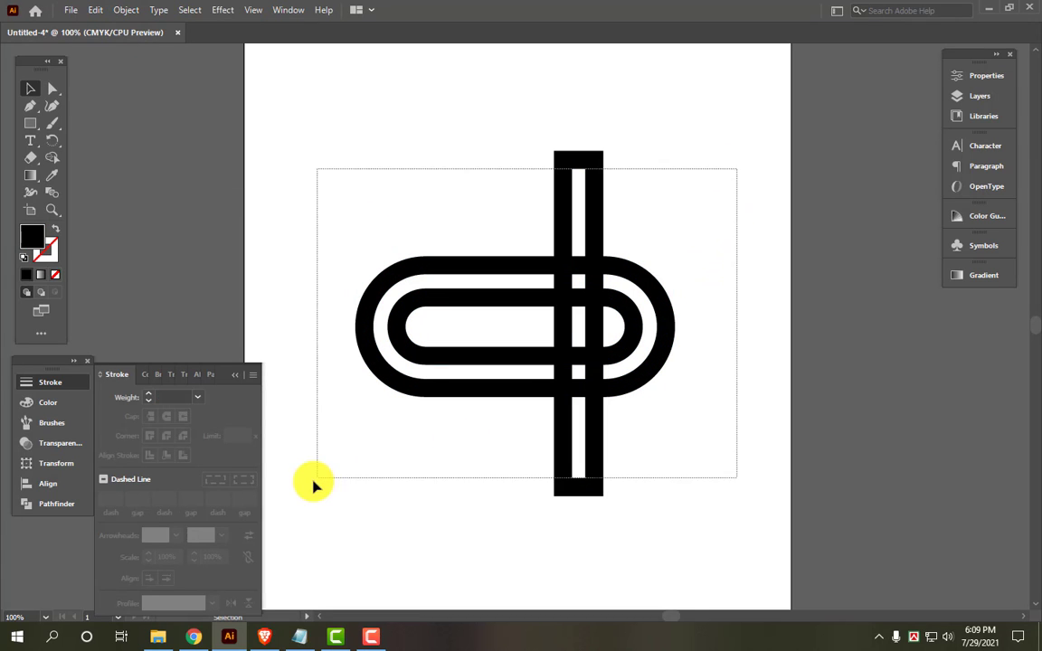
left_click(56, 230)
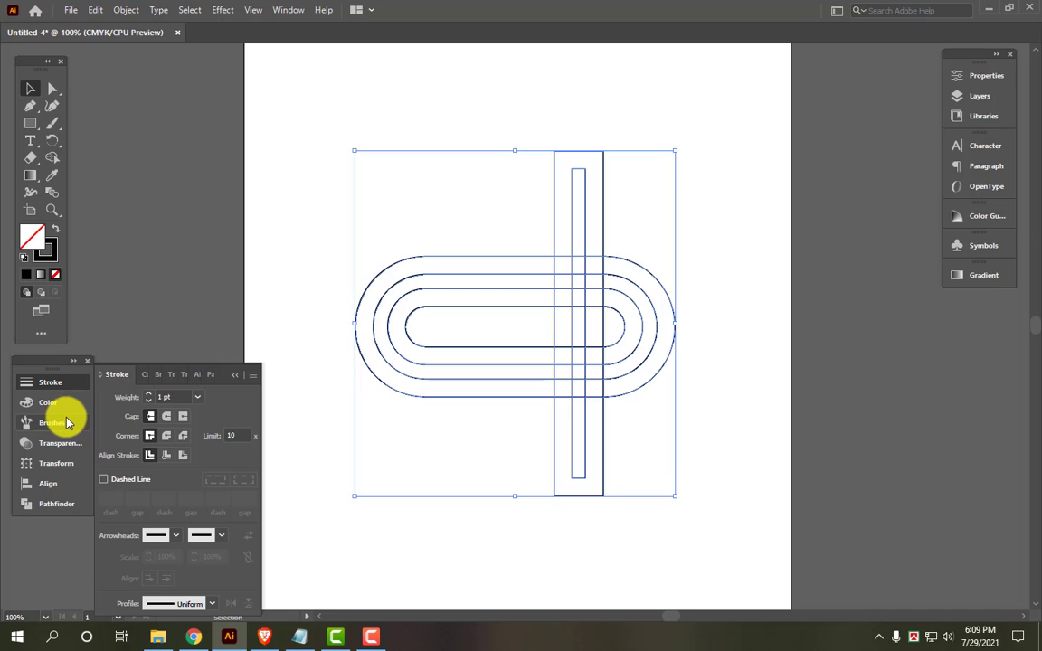
With Shape Builder and a black fill, fill the central overlap and vertical strip.
left_click(52, 157)
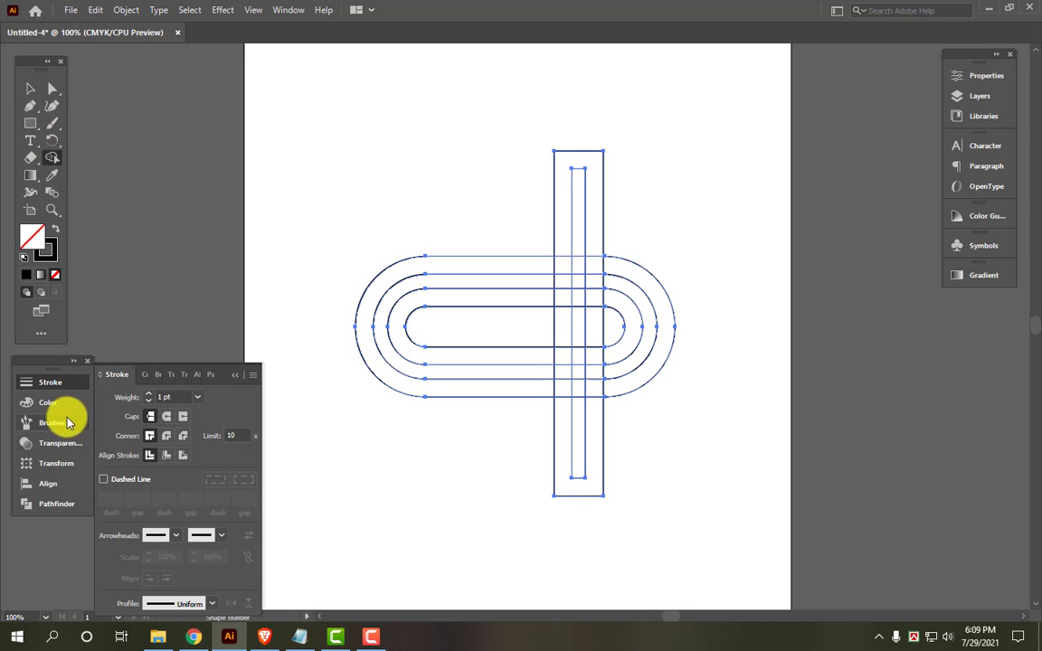
left_click(48, 403)
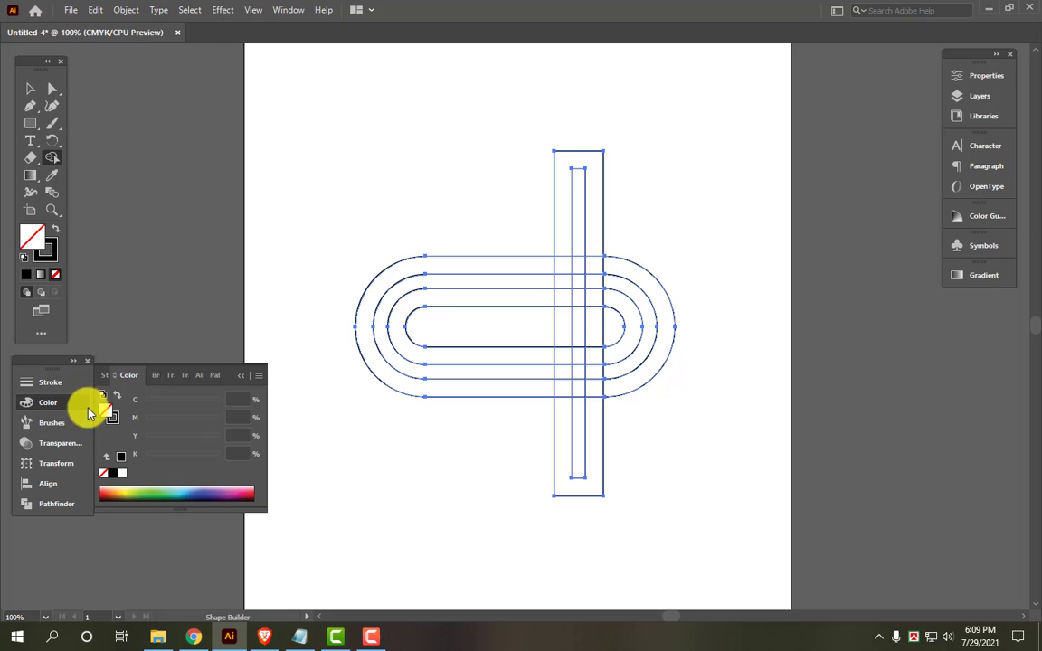
left_click(120, 464)
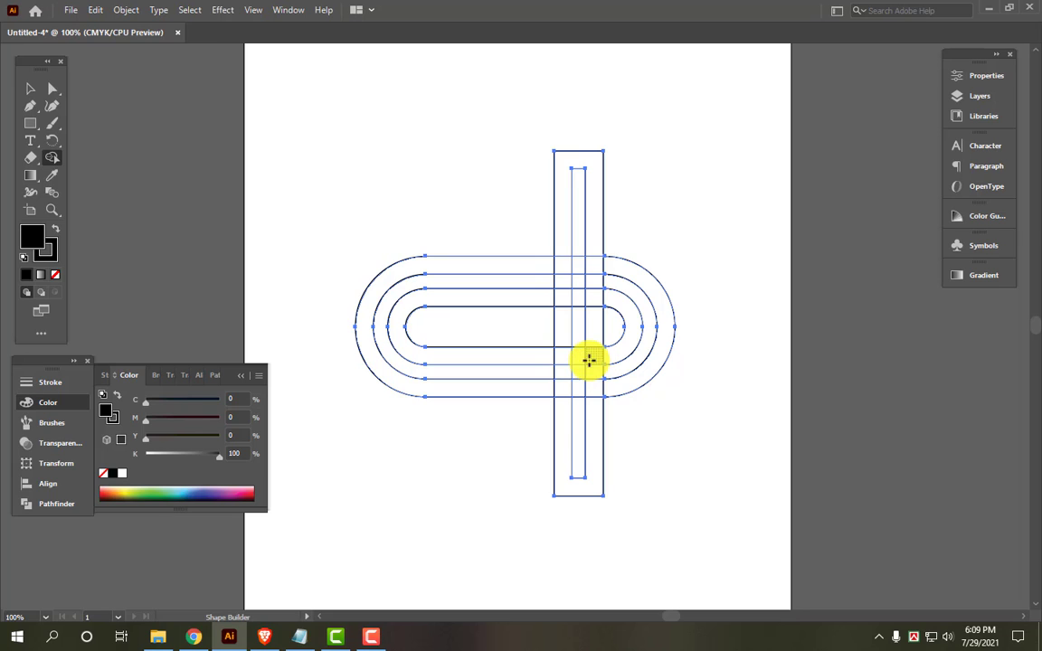
left_click(564, 353)
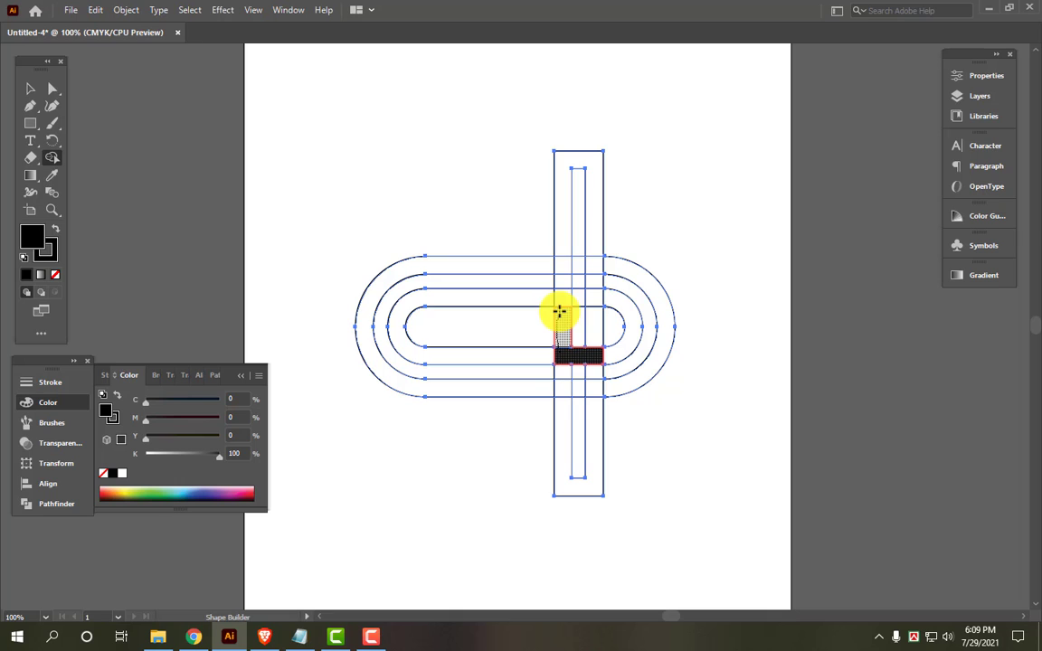
mouse_move(560, 311)
left_mouse_down()
mouse_move(565, 263)
mouse_move(610, 263)
left_mouse_up()
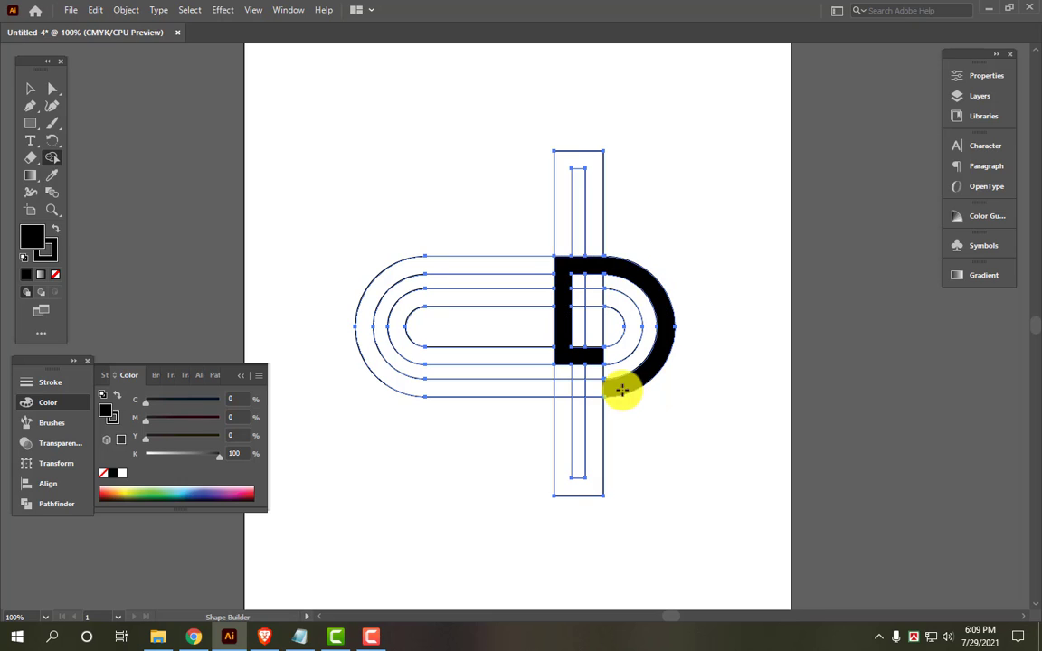
Fill the D's lower arc and the lower vertical bar black.
left_click_drag(627, 384, 562, 390)
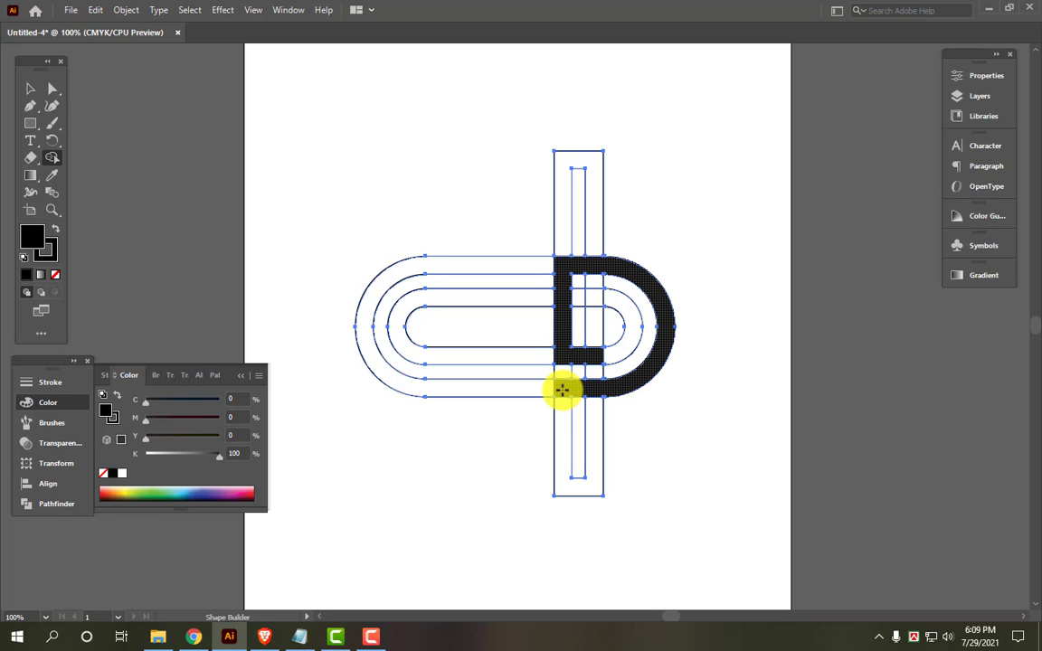
left_click_drag(562, 390, 554, 459)
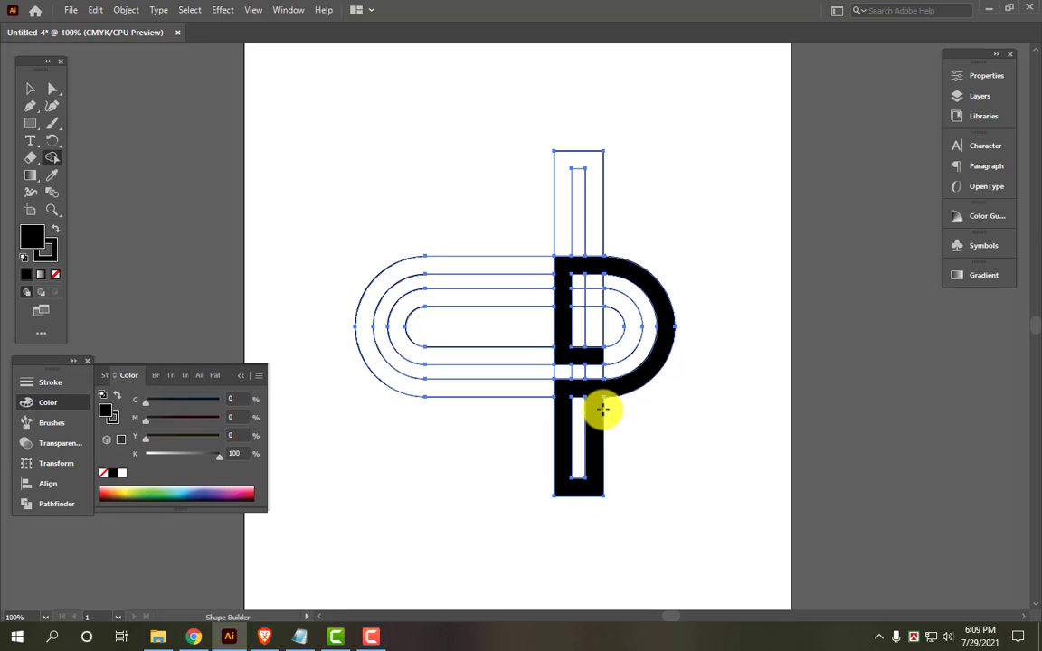
key("ctrl+z")
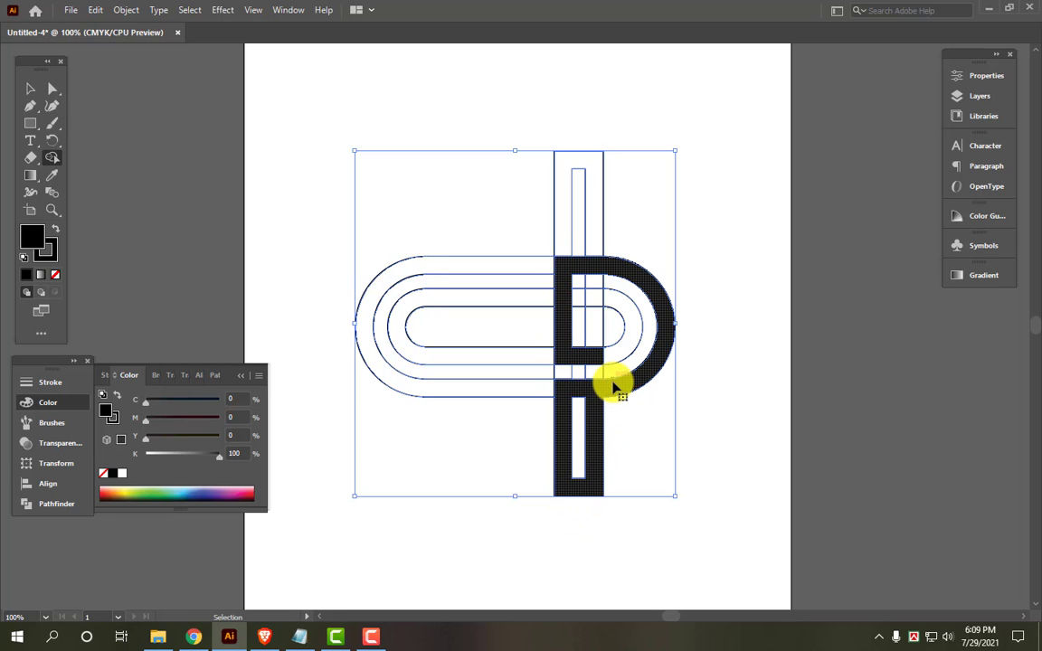
key("ctrl+z")
key("shift+m")
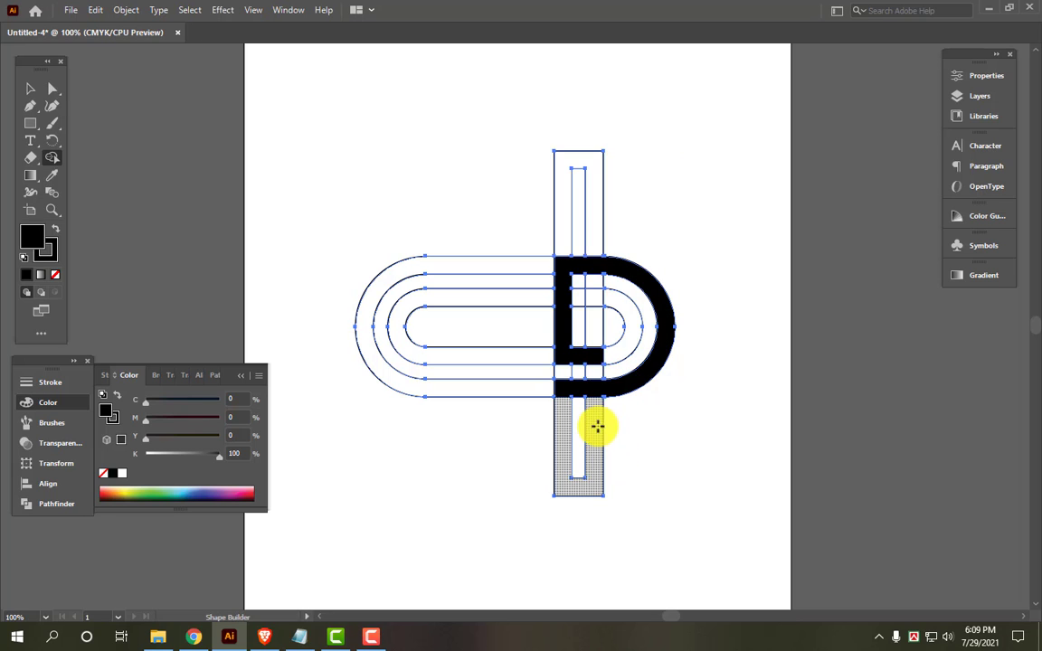
left_click_drag(598, 428, 595, 465)
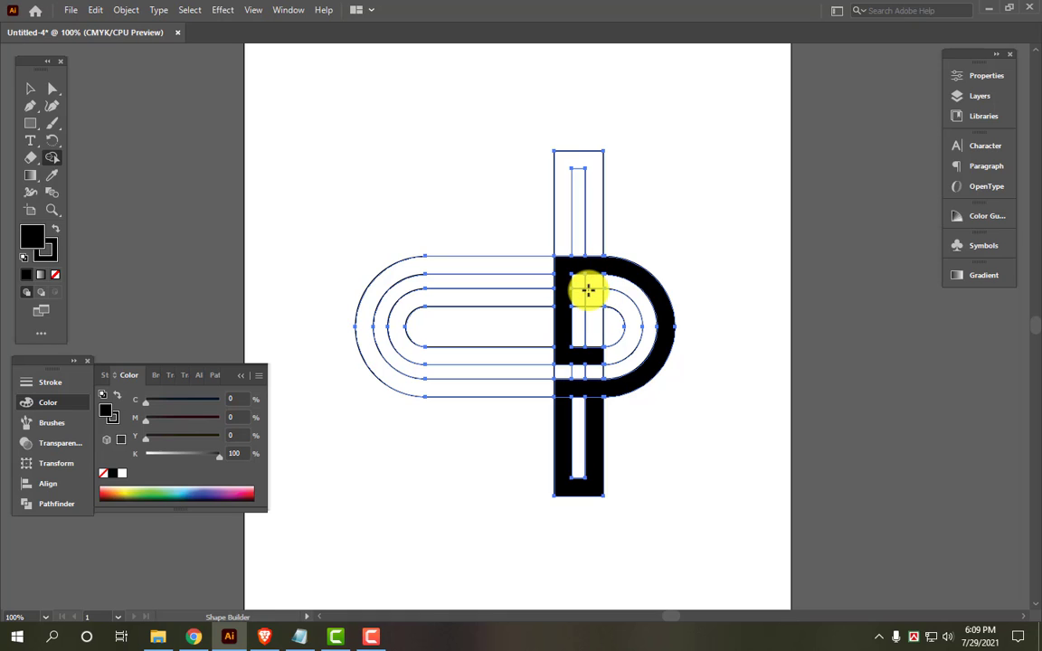
Merge the stem, lower regions and D bowl into one solid black P.
left_click_drag(589, 289, 582, 344)
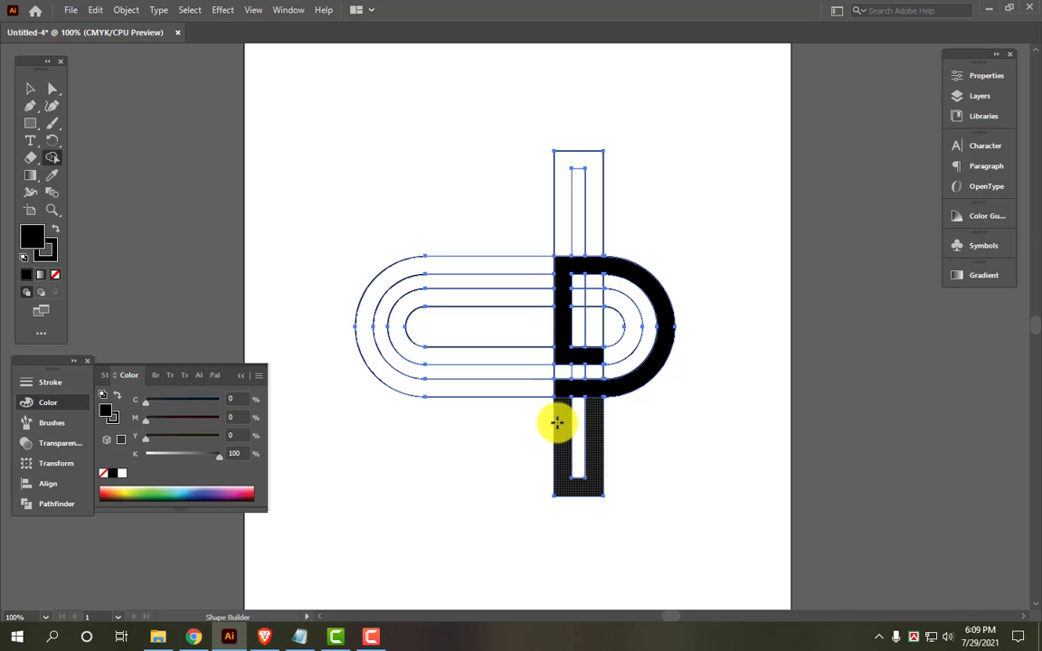
left_click_drag(558, 422, 562, 389)
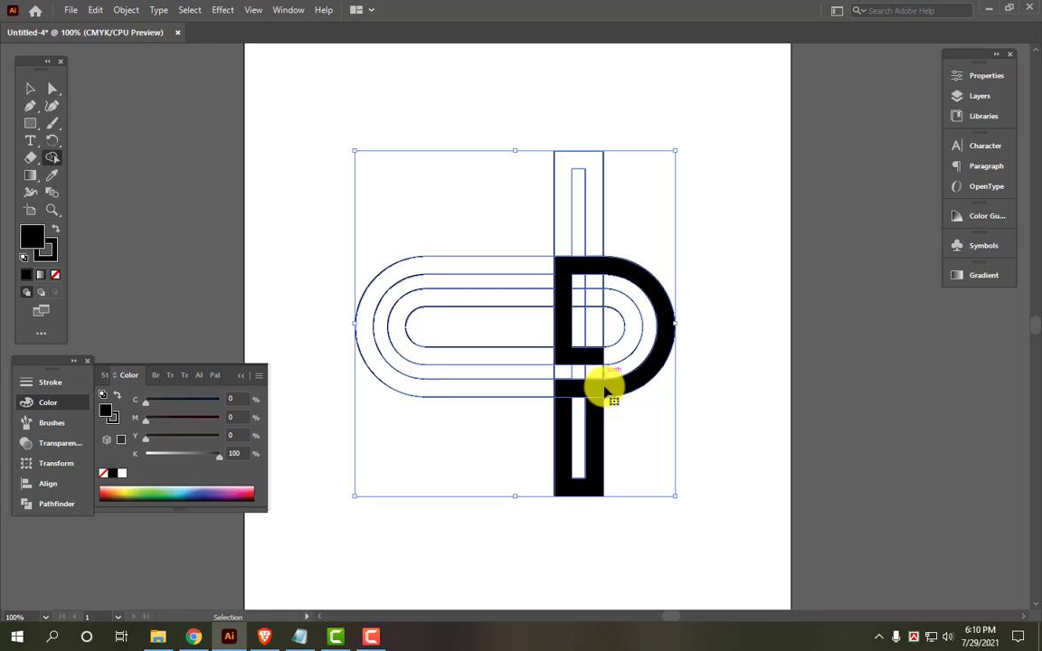
left_click(602, 399, "alt")
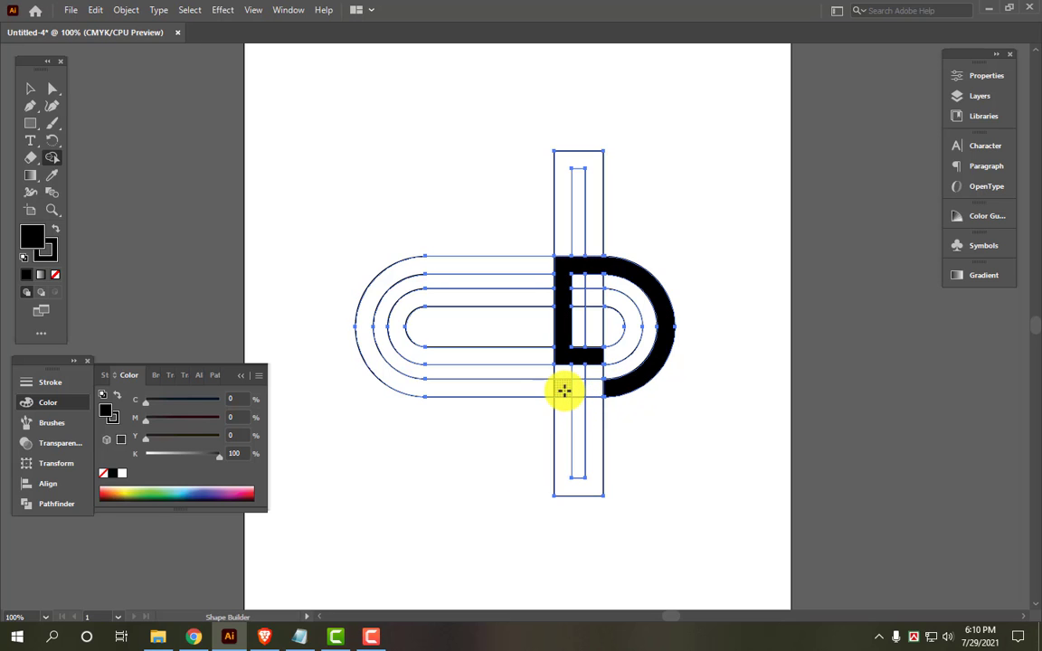
left_click(562, 432)
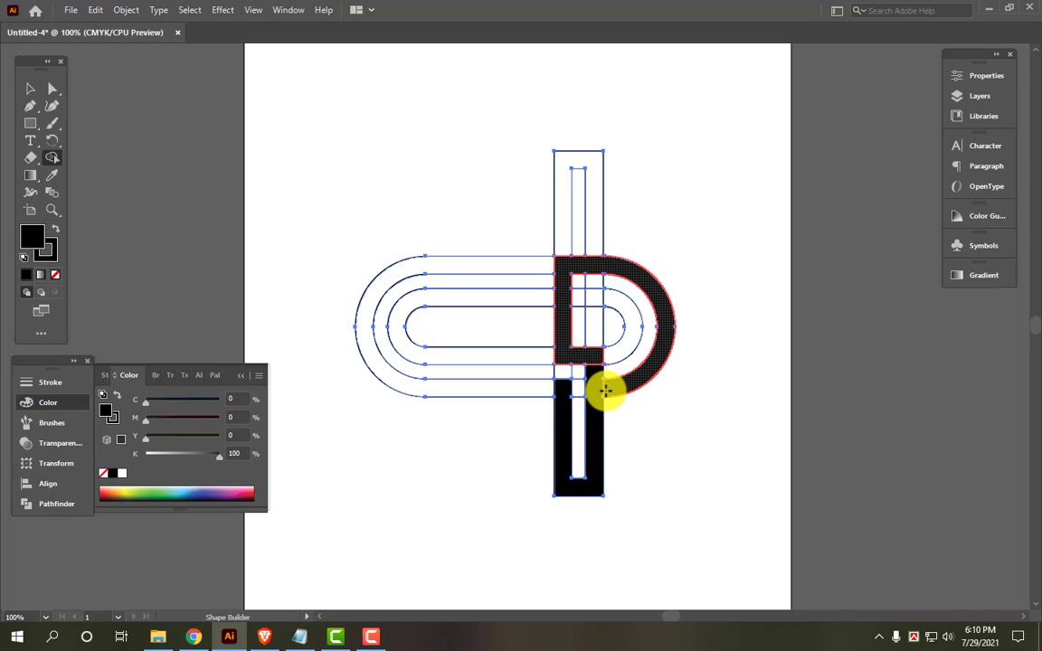
left_click_drag(606, 391, 601, 437)
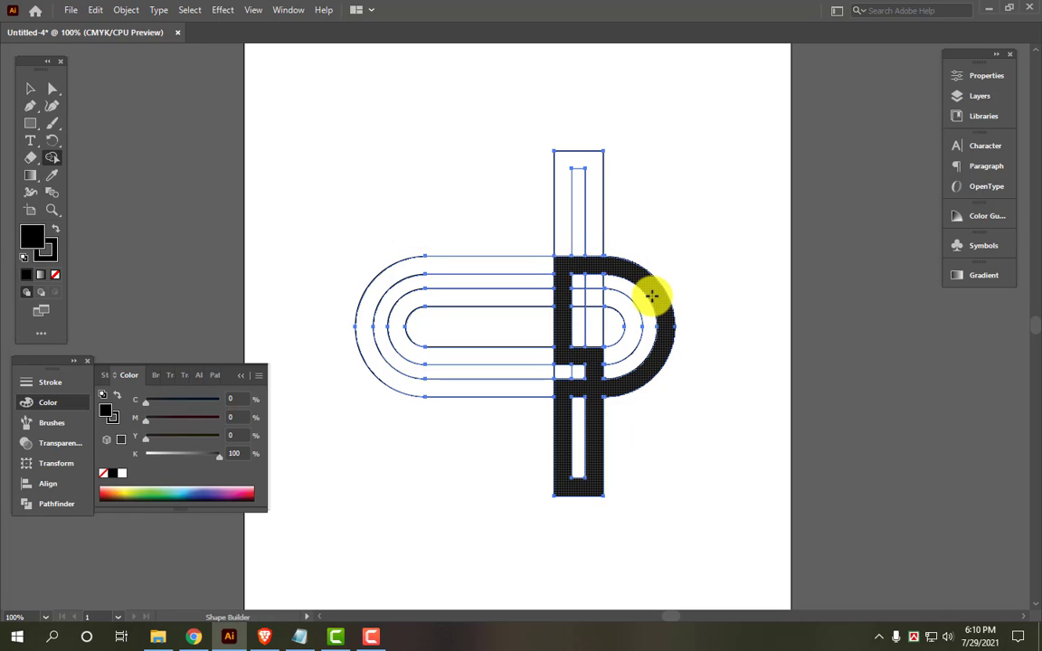
left_click(596, 342)
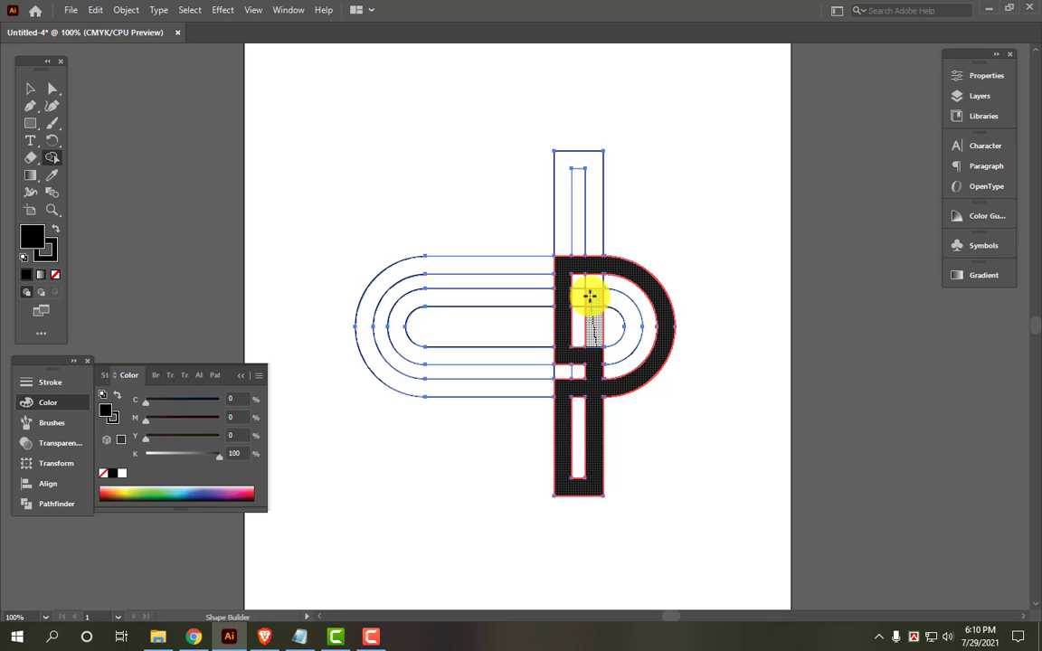
left_click_drag(589, 297, 615, 308)
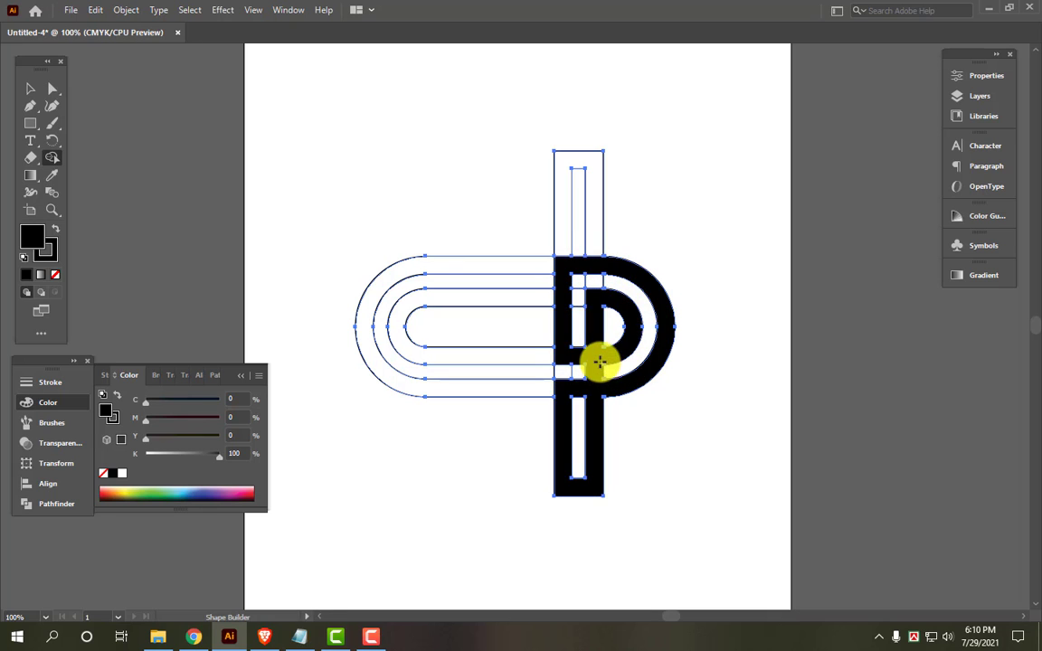
Shrink all the artwork and move it near the top of the page.
key("v")
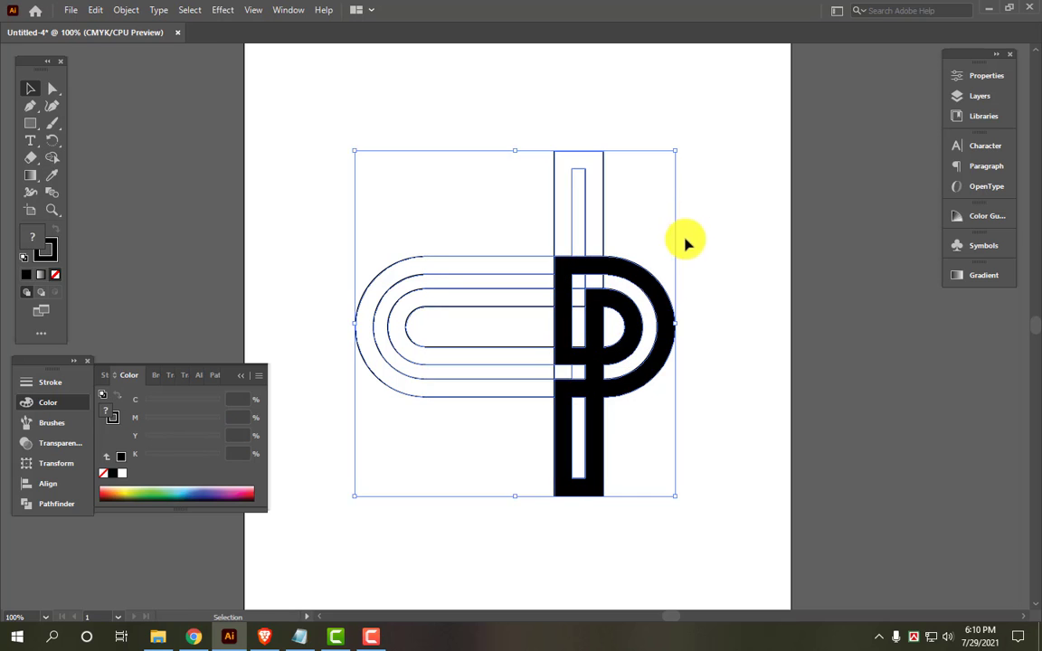
left_click(681, 366)
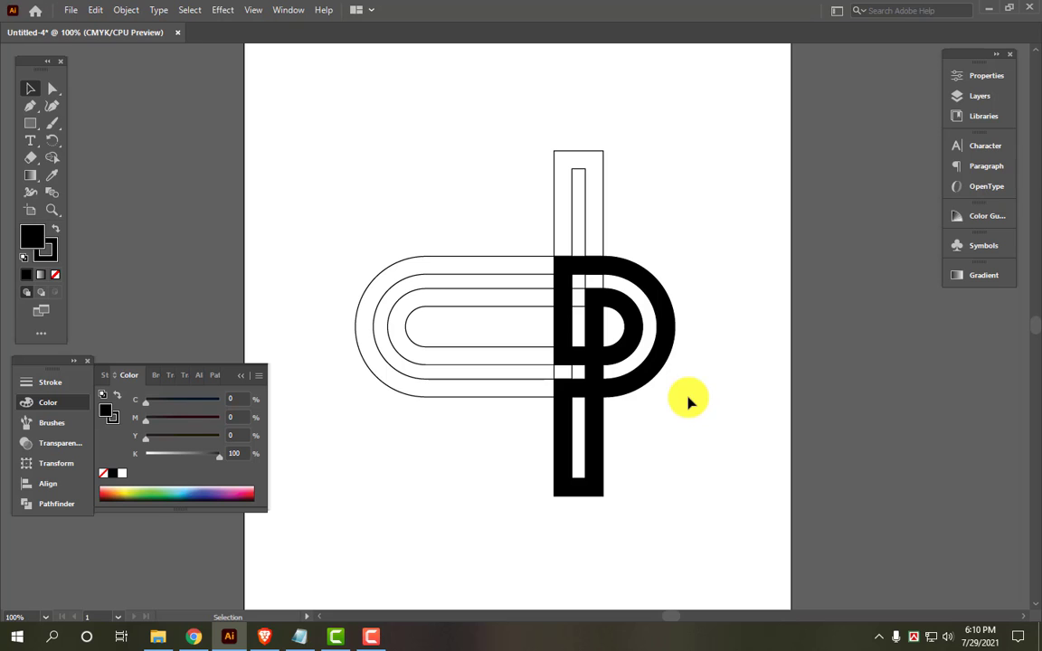
key("ctrl+0")
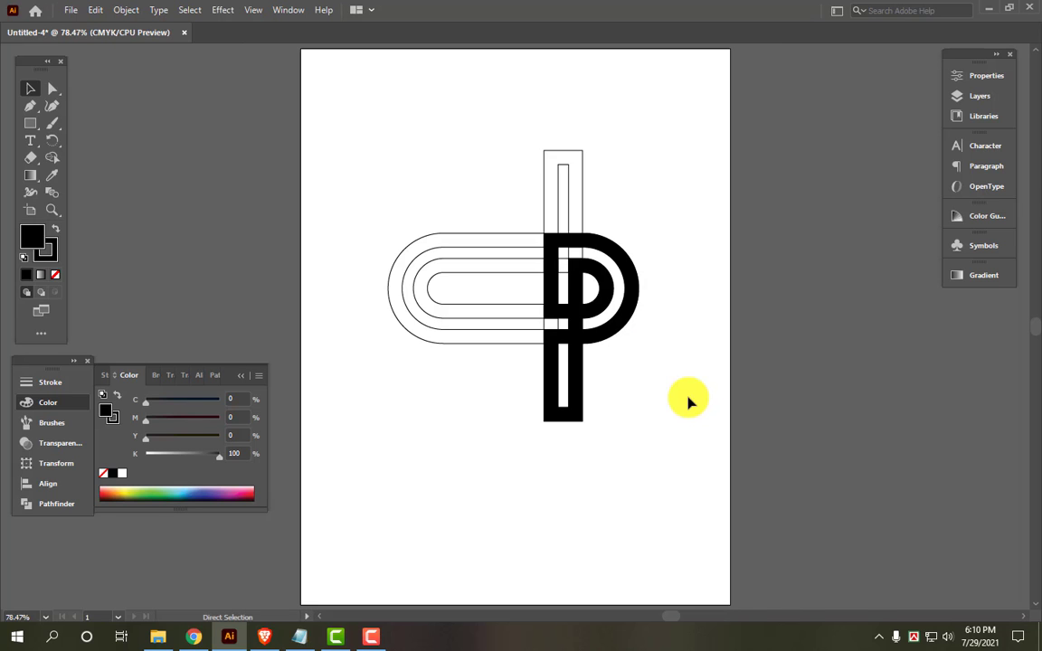
key("ctrl+a")
mouse_move(644, 290)
left_mouse_down()
mouse_move(588, 286)
mouse_move(561, 126)
left_mouse_up()
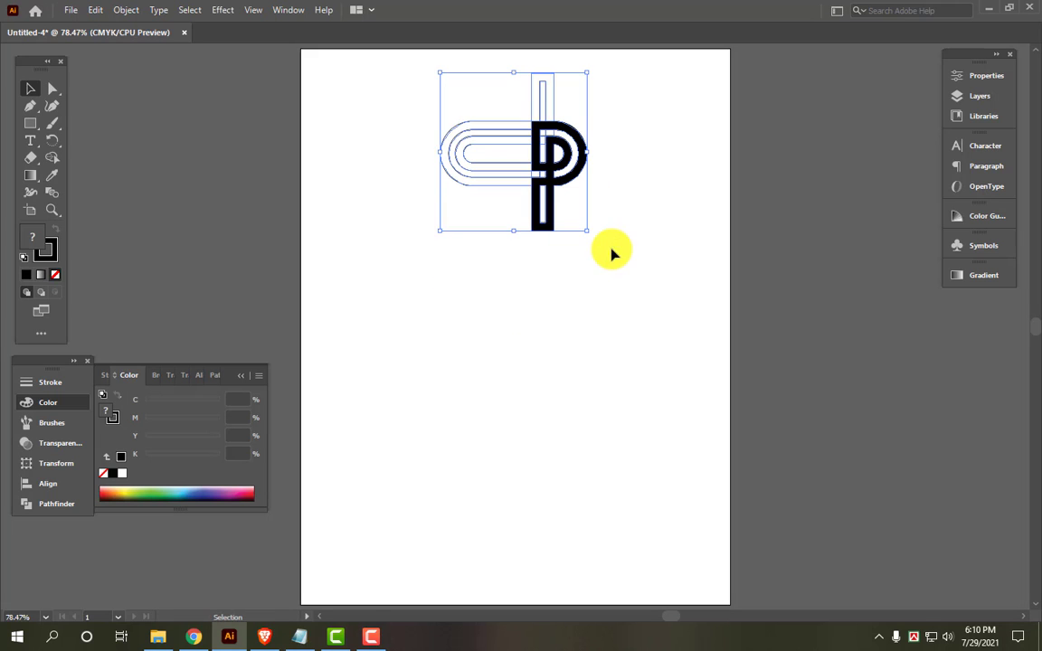
left_click(551, 193)
Copy the P down to the lower page and ungroup the copy.
left_click_drag(549, 214, 552, 458)
left_click_drag(559, 416, 524, 409)
right_click(552, 334)
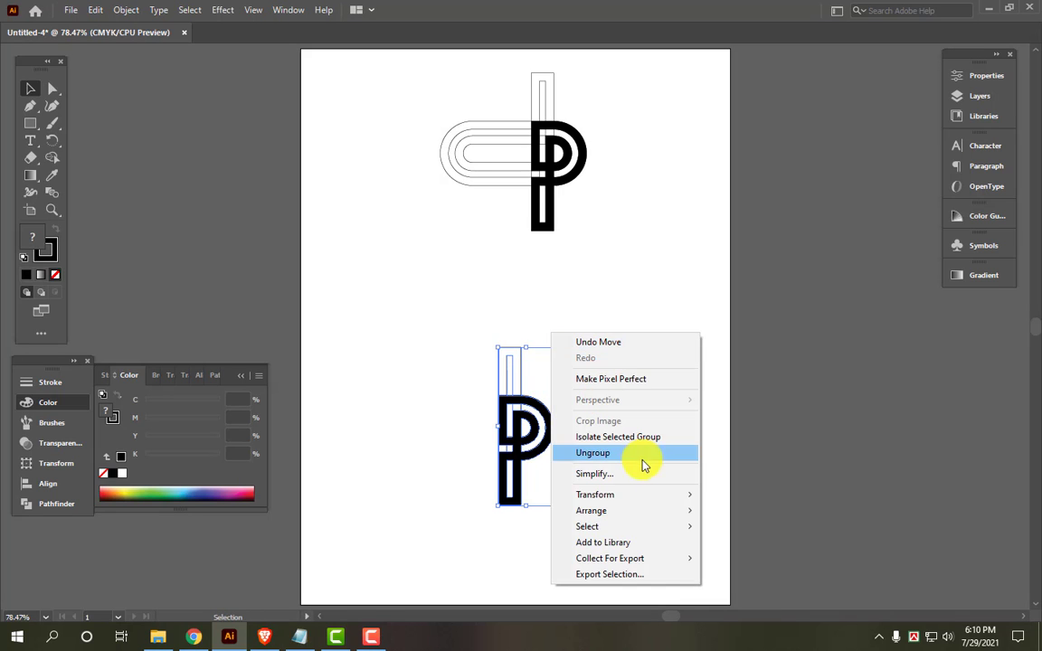
left_click(637, 457)
left_click_drag(366, 310, 572, 366)
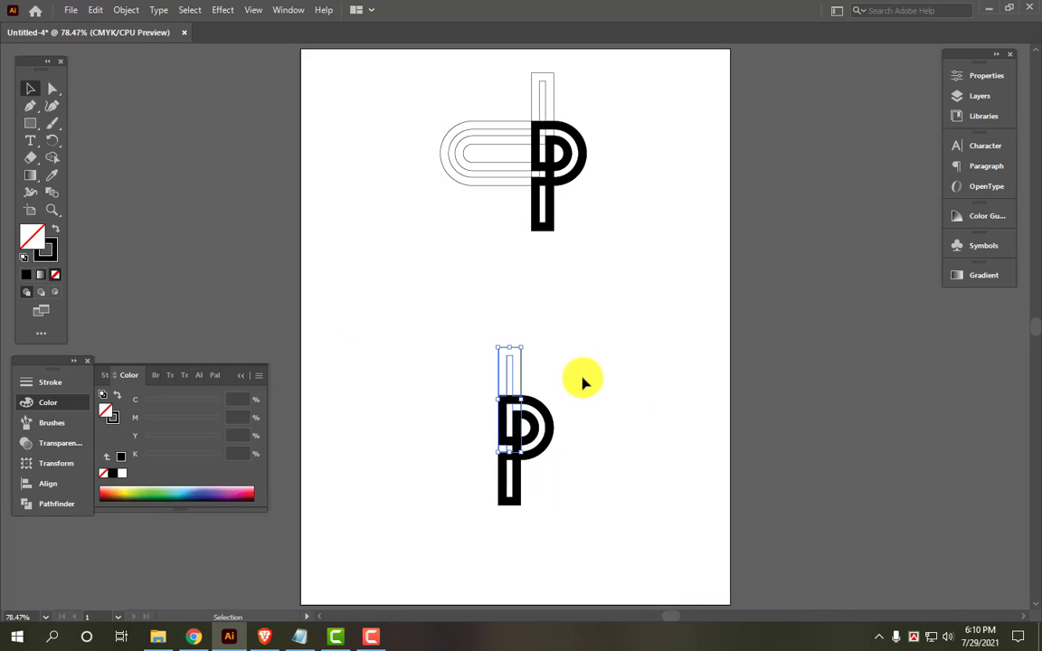
left_click_drag(546, 419, 694, 364)
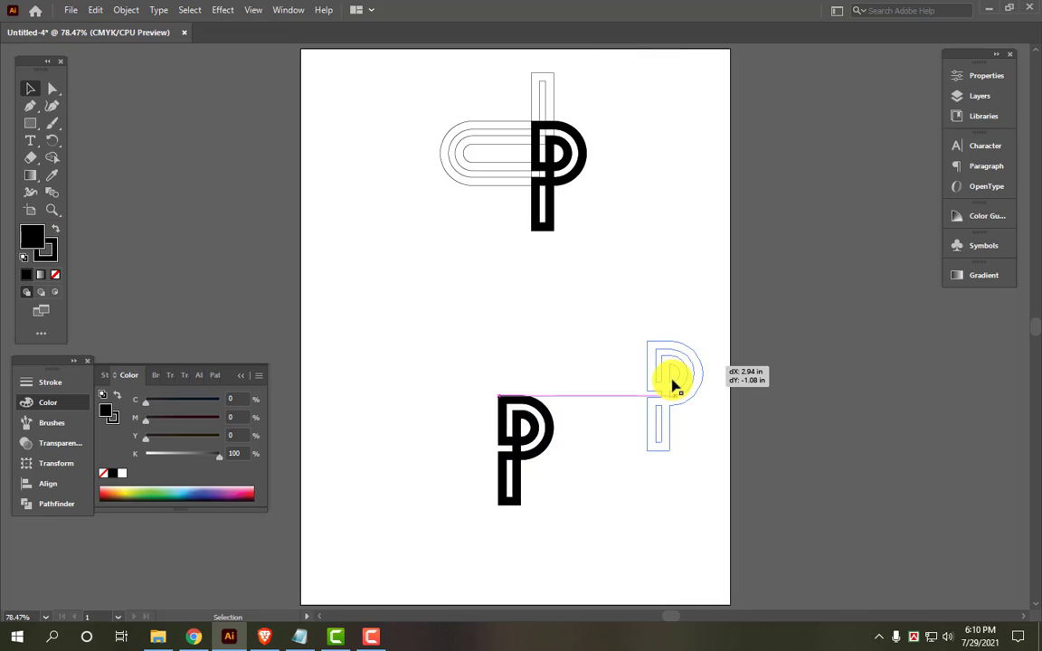
key("ctrl+z")
Set the lower P's stroke to None and zoom in on it.
left_click(112, 421)
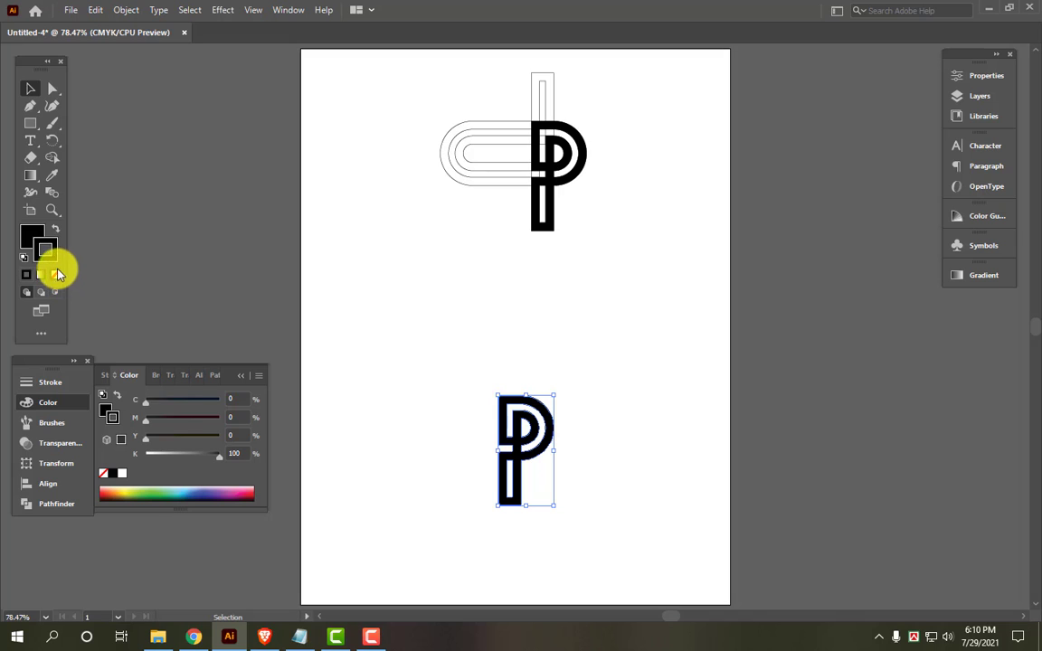
left_click(55, 274)
left_click(45, 402)
left_click(582, 308)
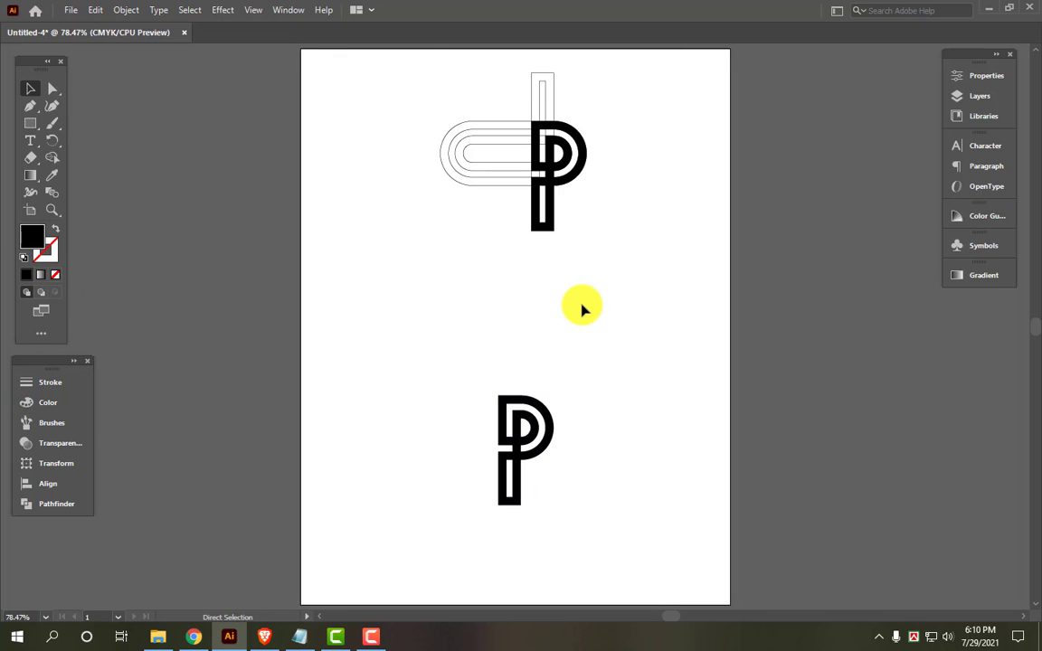
key("ctrl+equal")
key("ctrl+equal")
scroll(599, 326, "down", 4)
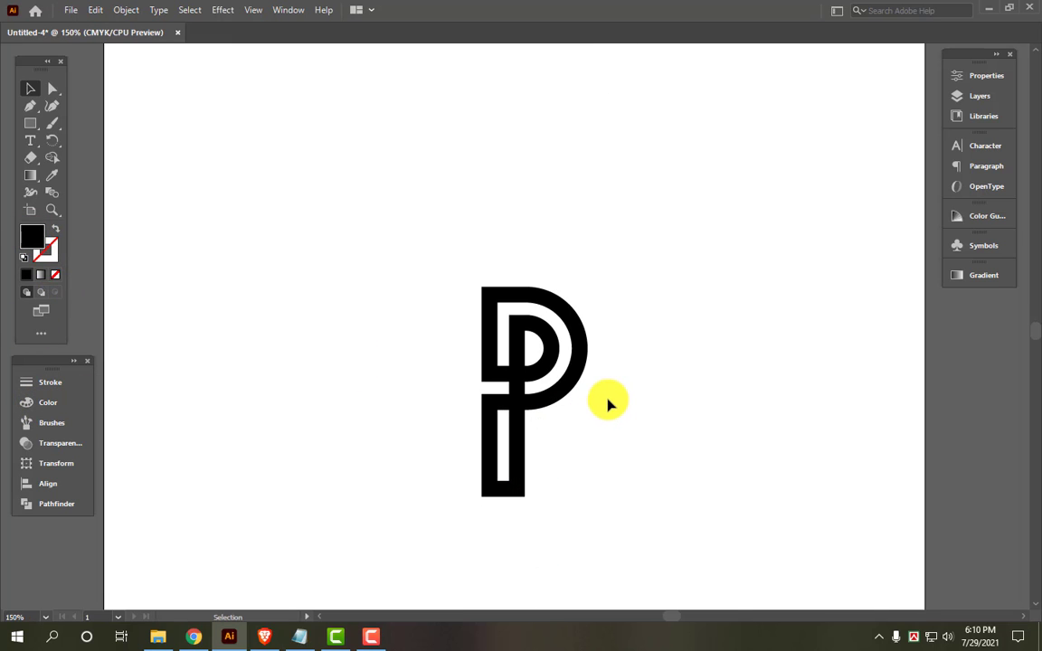
scroll(608, 404, "down", 2)
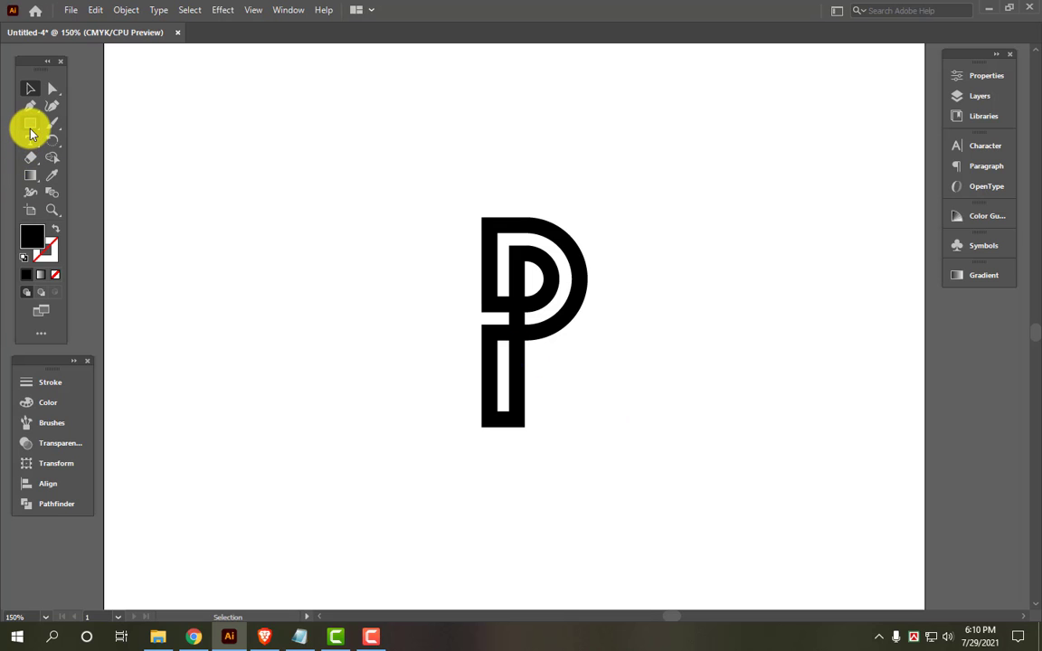
Draw a black rectangle across the lower artboard behind the P.
left_click(30, 123)
left_click_drag(113, 79, 903, 454)
key("v")
key("ctrl+0")
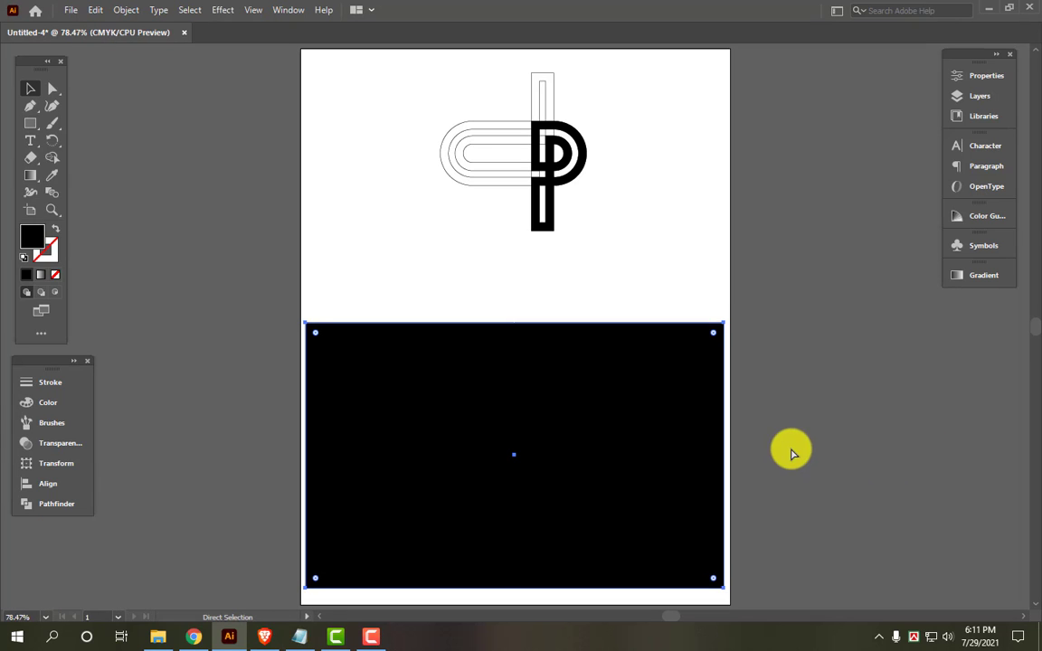
key("ctrl+a")
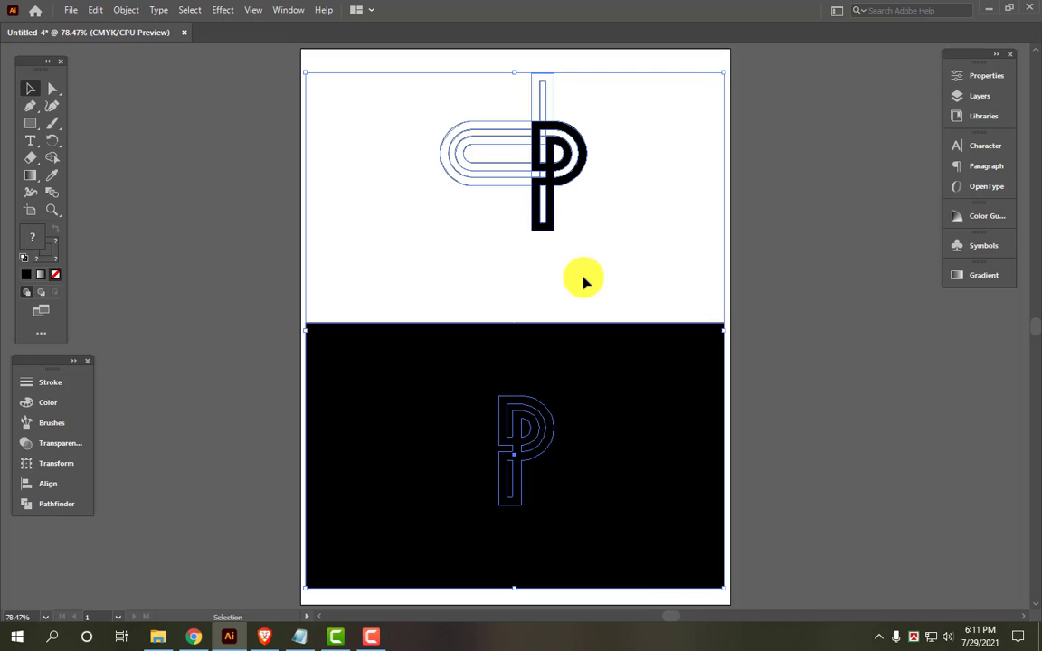
left_click(593, 271)
left_click(578, 487)
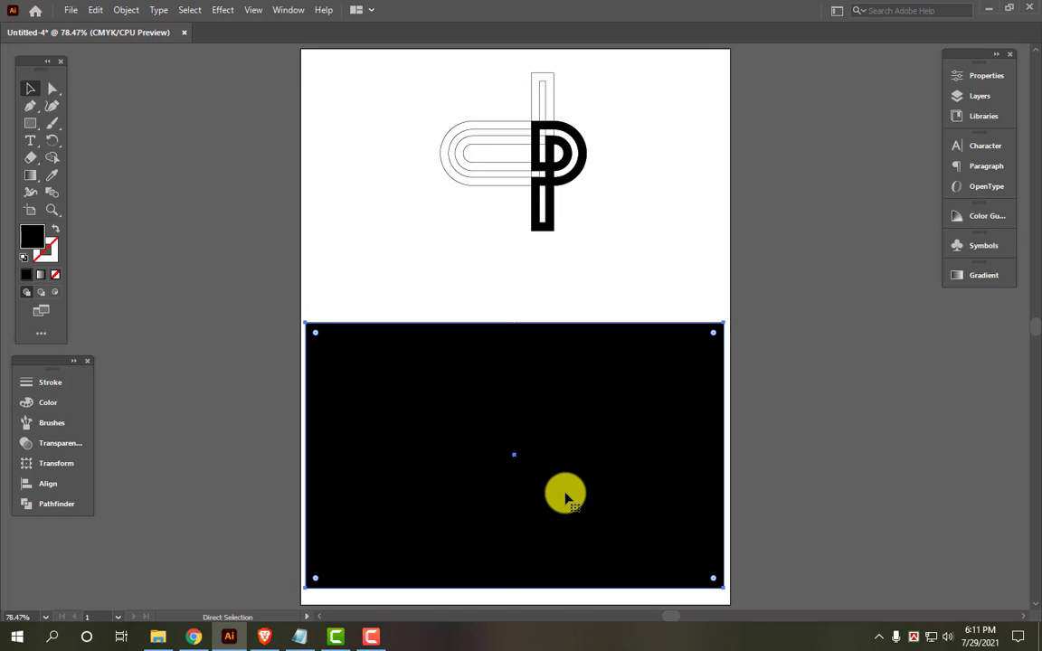
Change the P's fill to white and zoom in on the white-on-black logo.
key("v")
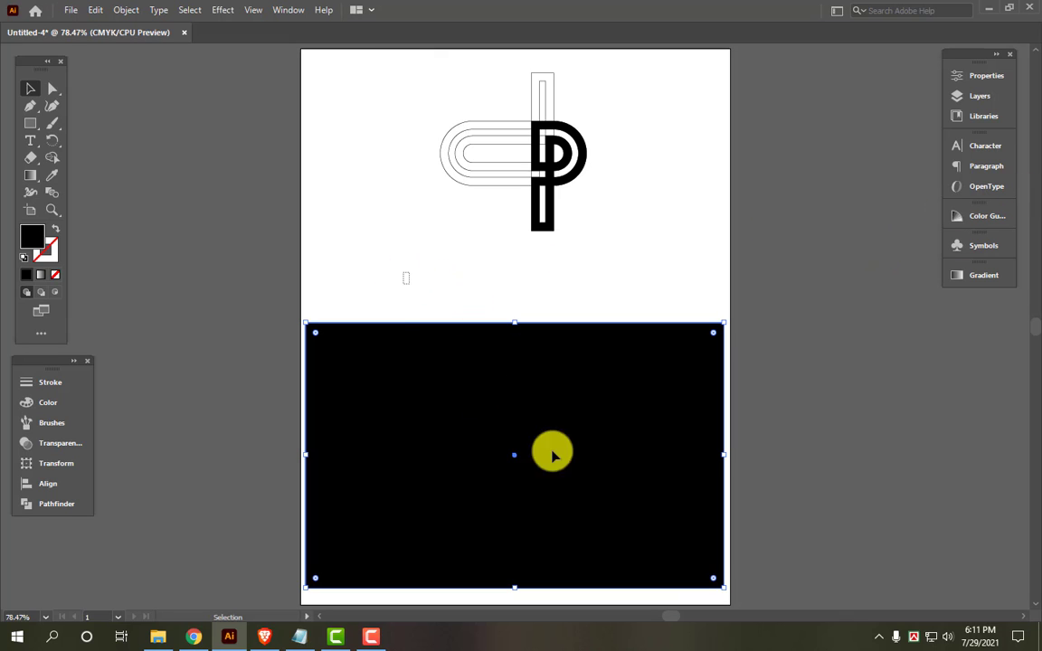
left_click(547, 425)
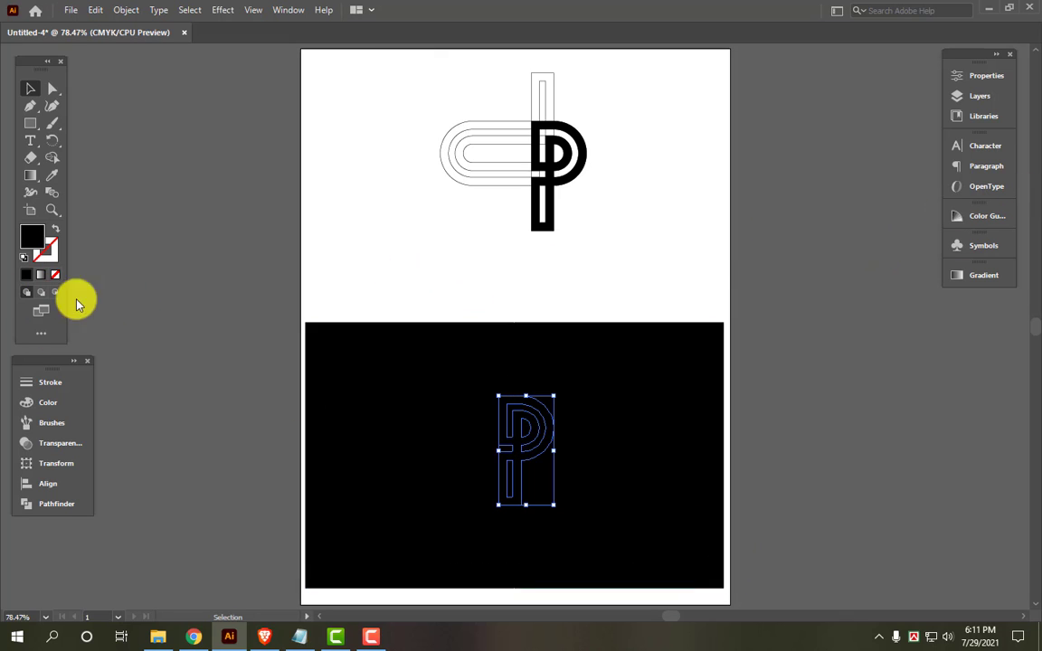
left_click(49, 402)
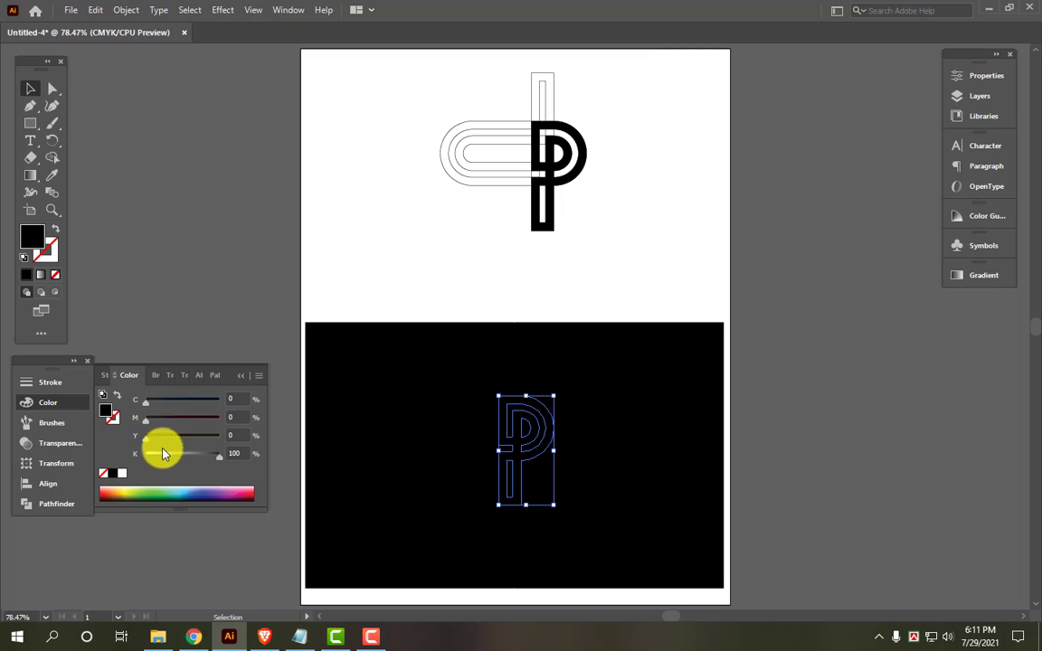
left_click(122, 473)
left_click(435, 290)
key("ctrl+equal")
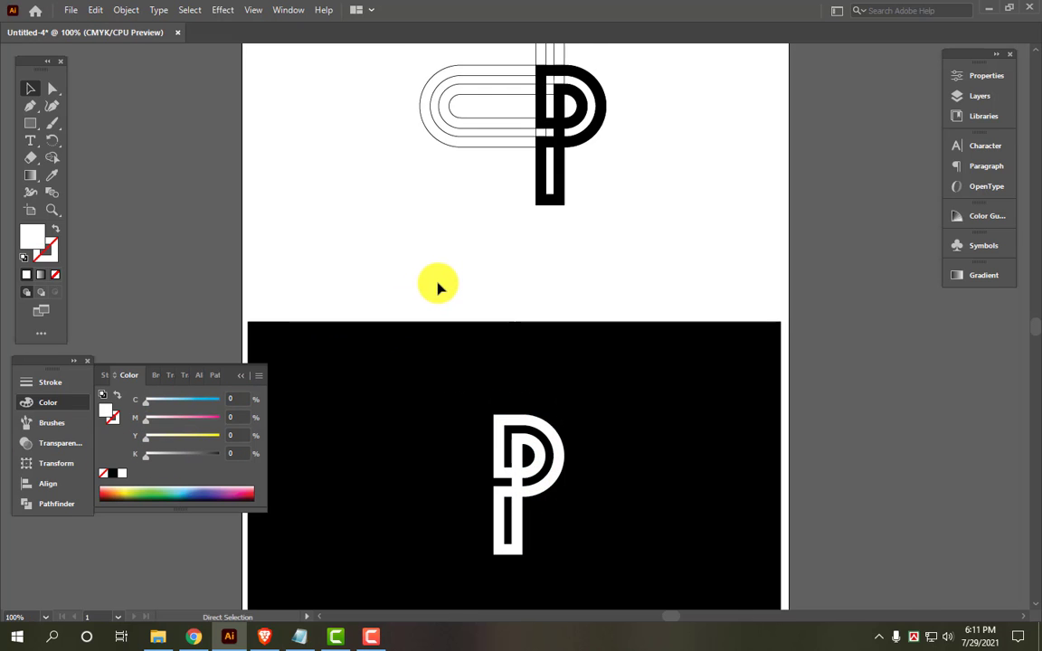
key("ctrl+equal")
scroll(561, 421, "down", 3)
scroll(561, 430, "down", 2)
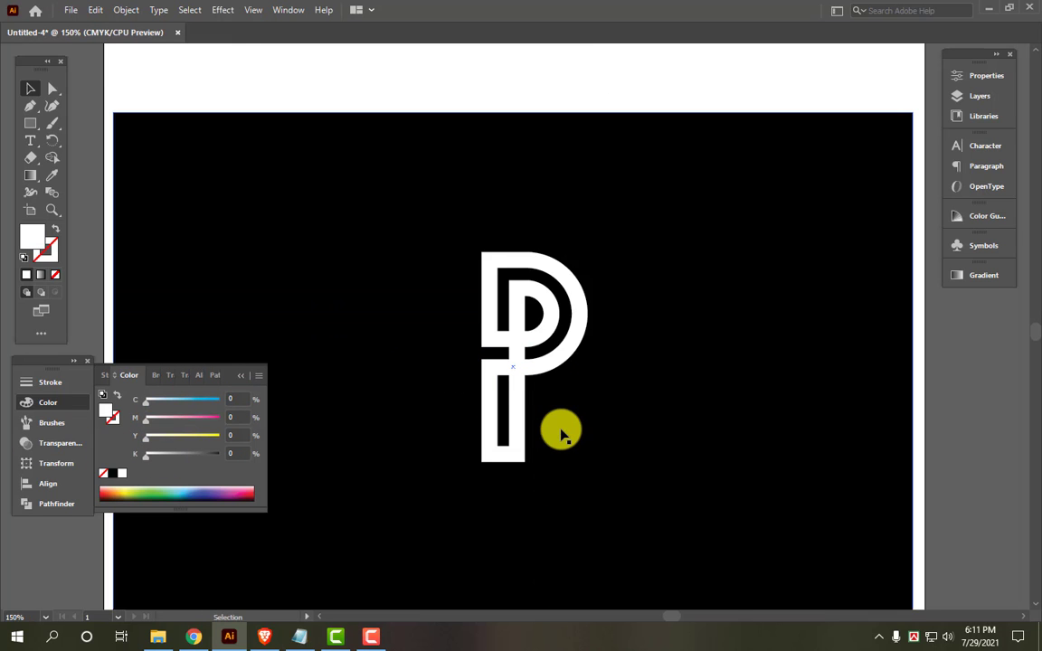
scroll(561, 435, "down", 1)
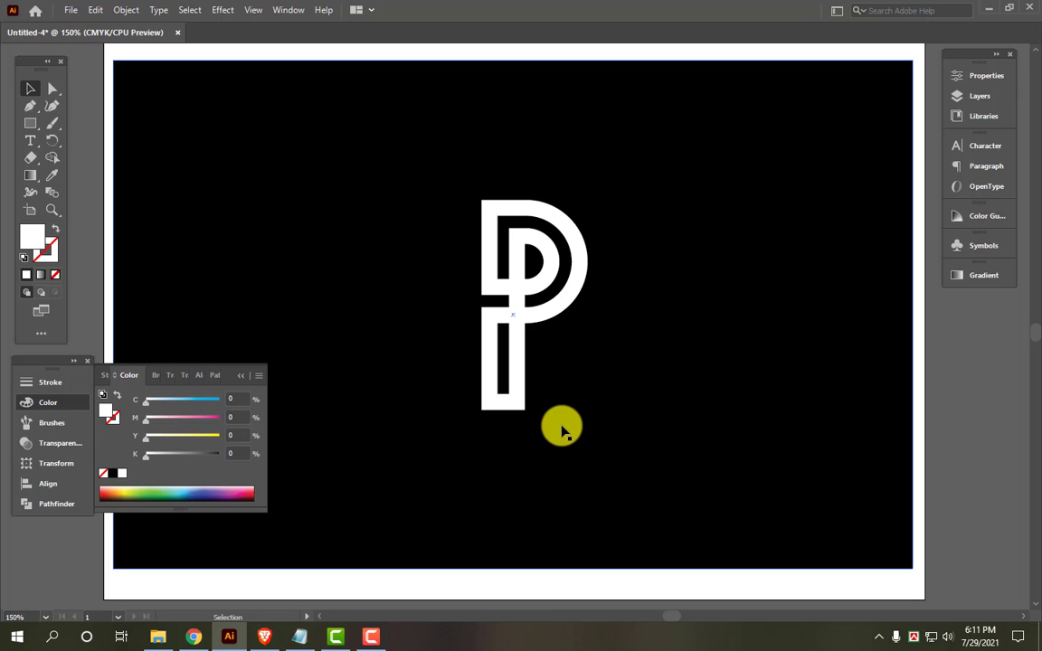
Apply a linear gradient to the P, running diagonally from its top to below it.
left_click(572, 293)
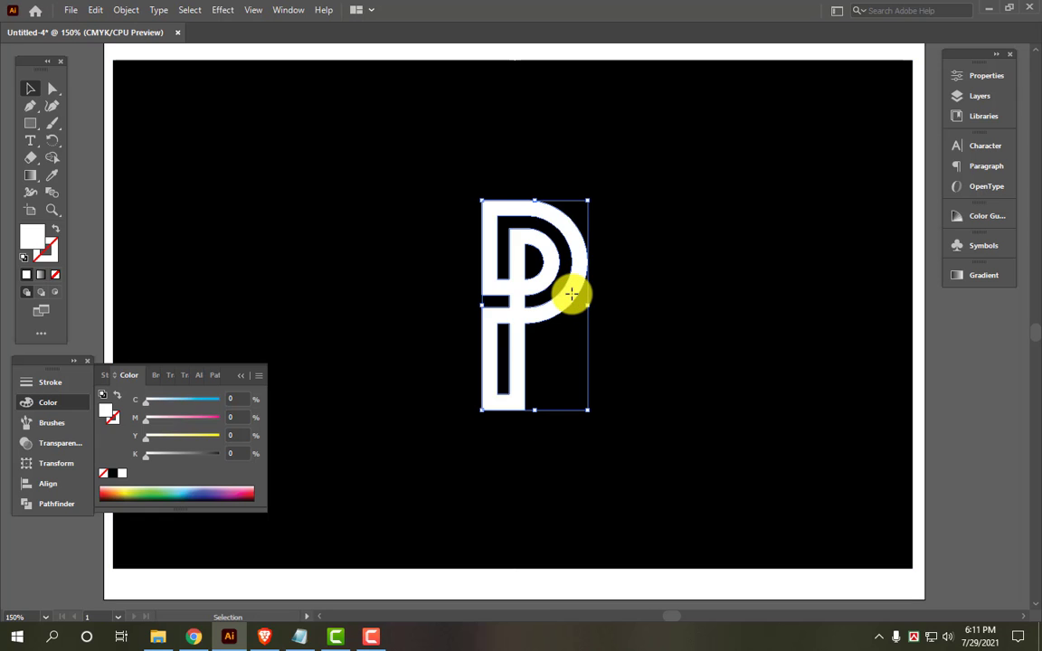
left_click(961, 277)
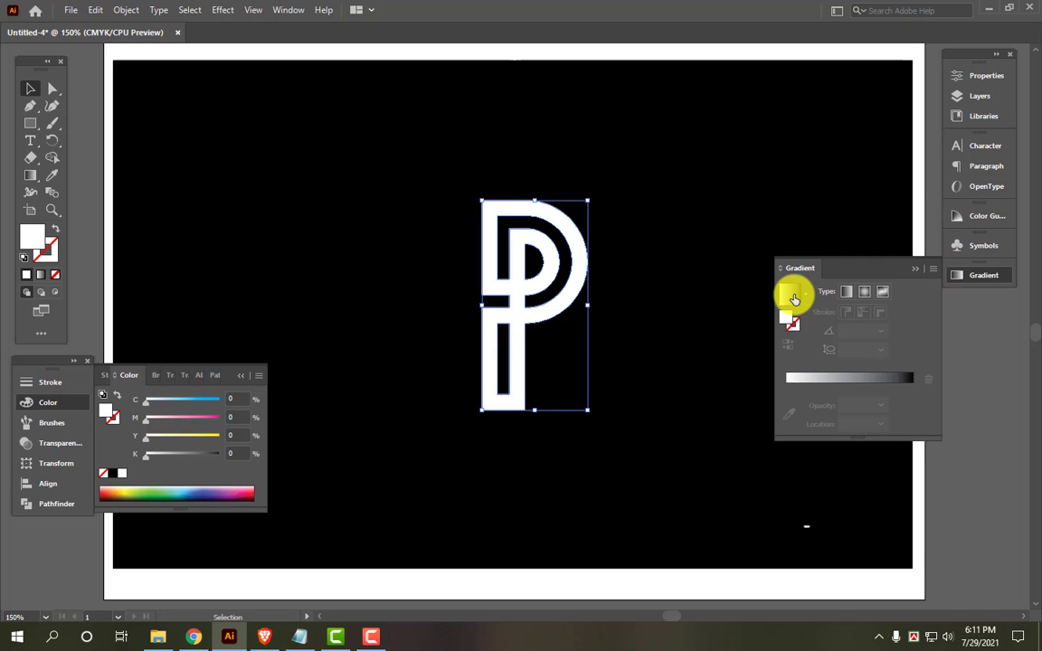
left_click(791, 294)
left_click(30, 174)
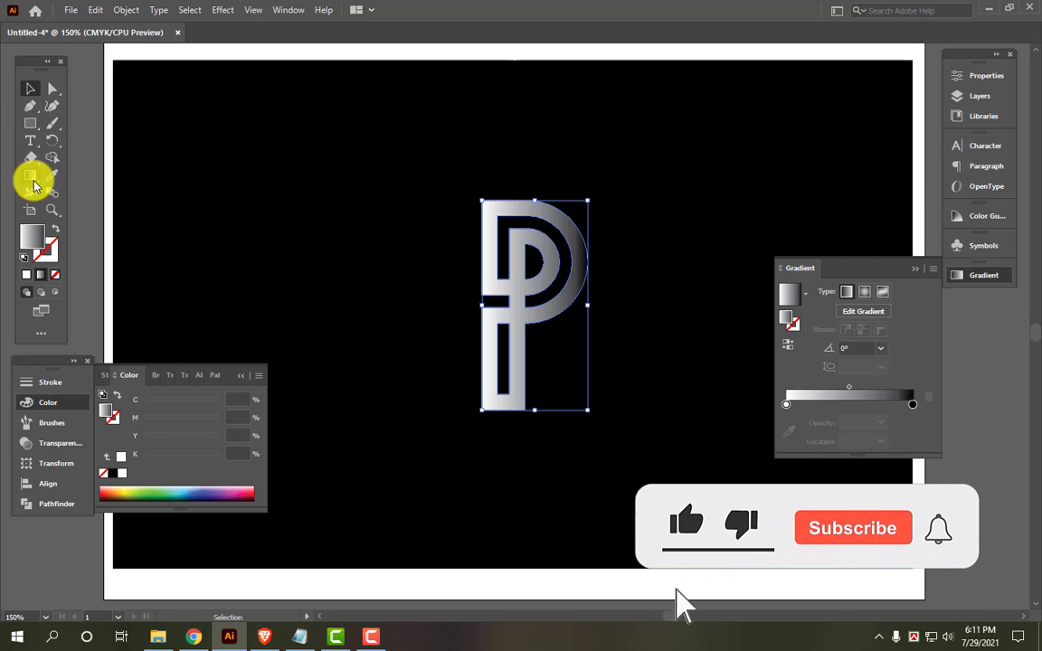
mouse_move(492, 211)
left_mouse_down()
mouse_move(538, 419)
mouse_move(551, 418)
left_mouse_up()
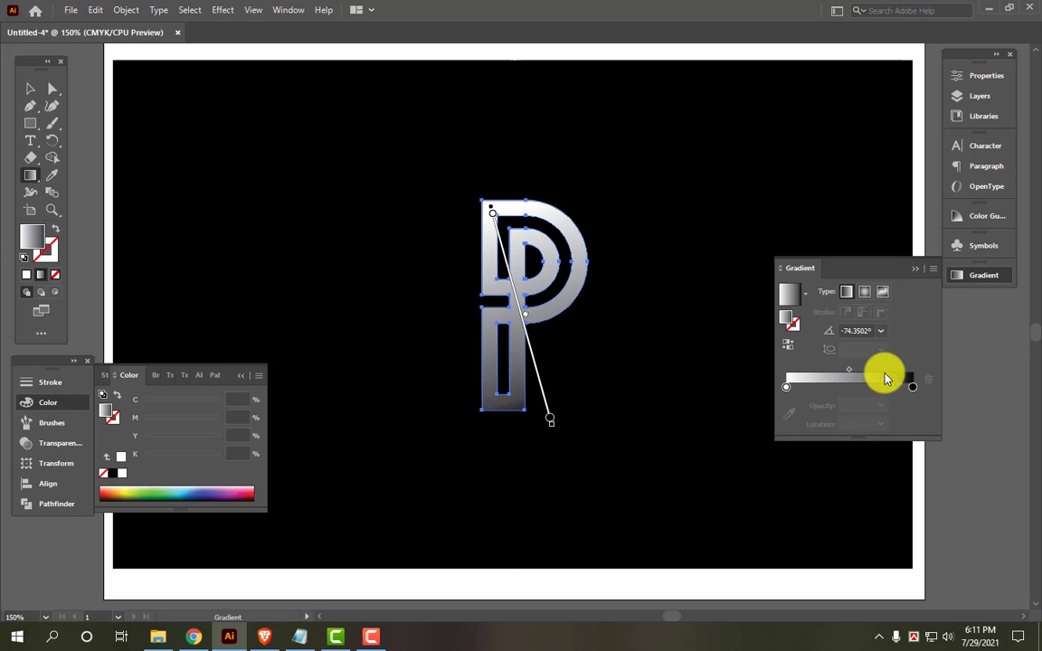
Set the gradient's end stop to orange using CMYK values.
left_click(914, 390)
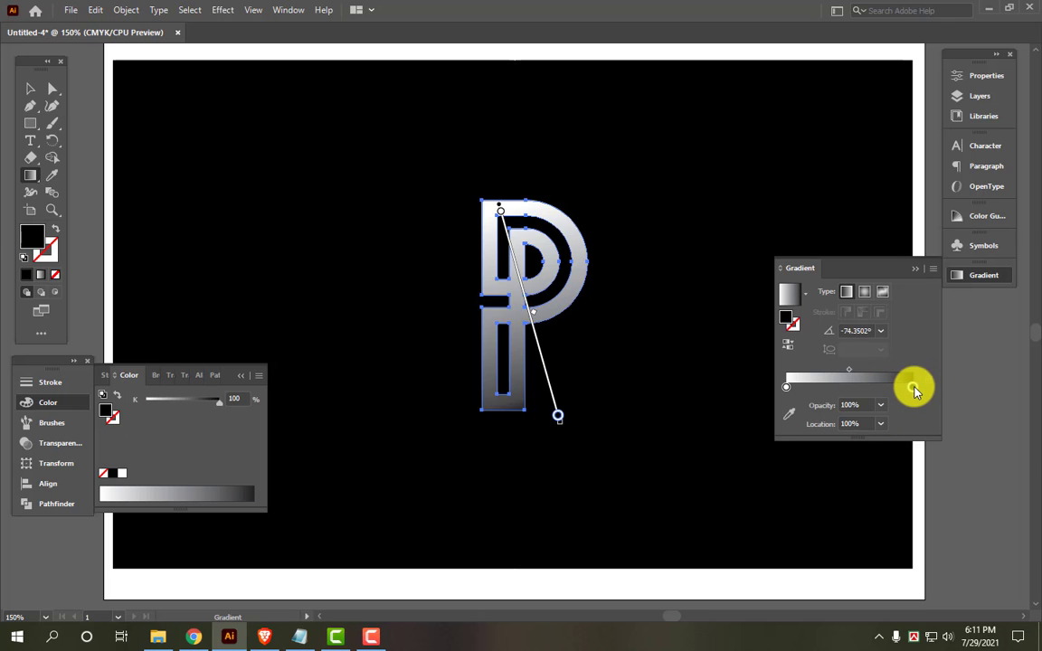
left_click(253, 380)
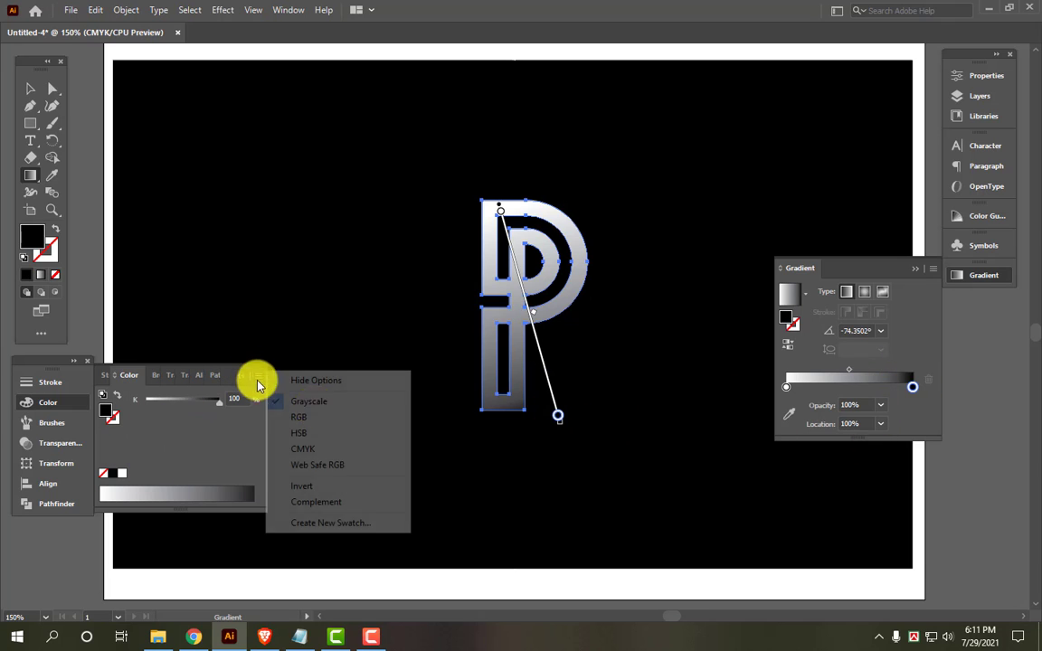
left_click(307, 448)
left_click(240, 420)
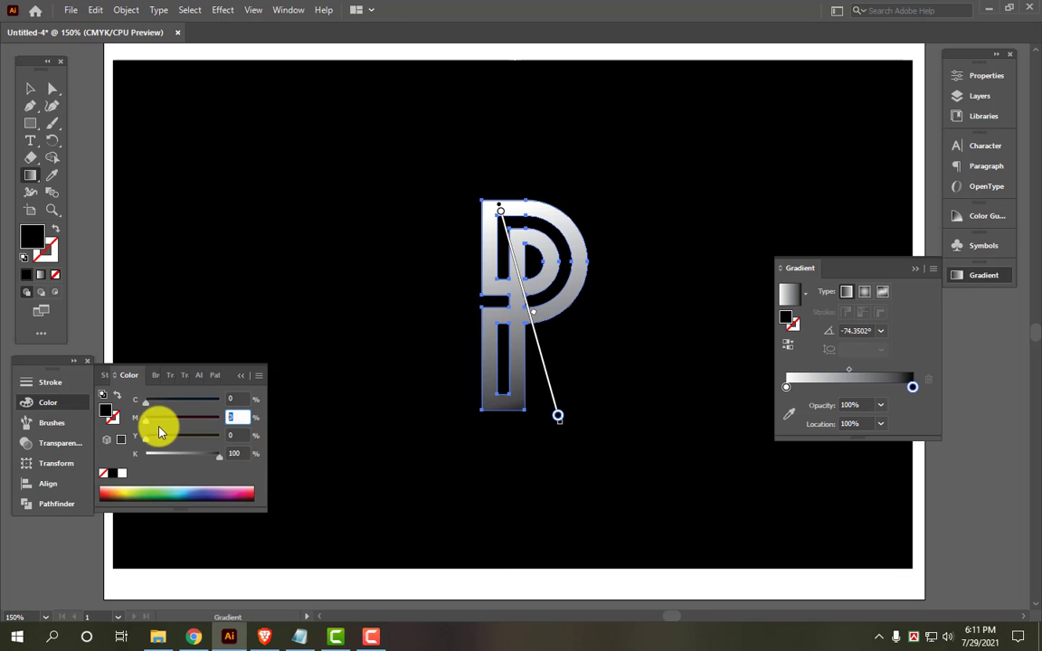
type("0")
key("Tab")
type("100")
key("Tab")
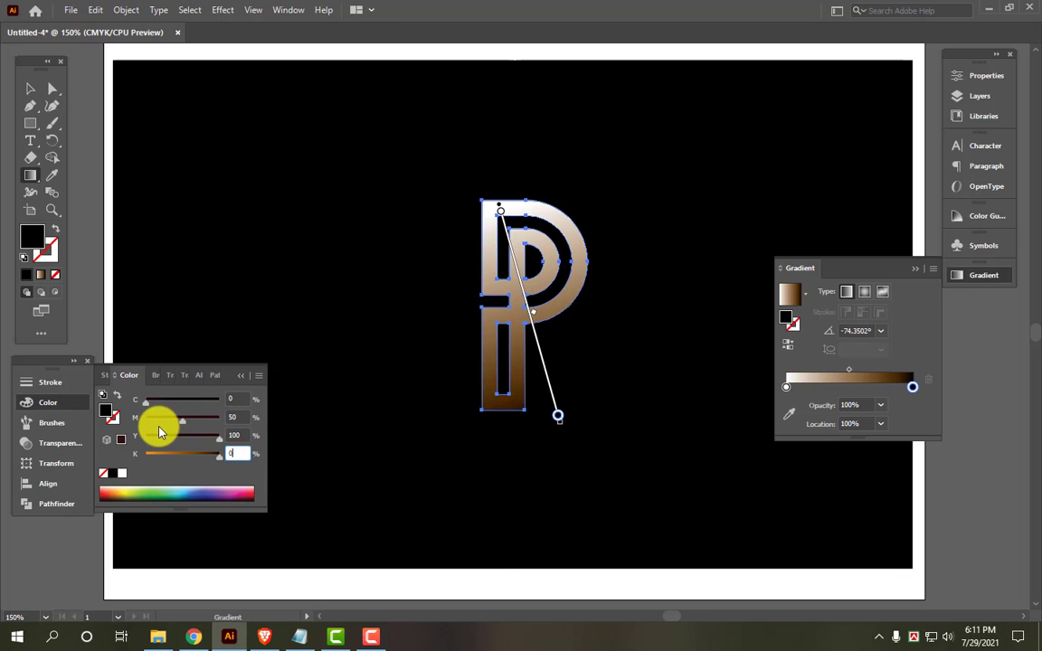
type("0")
key("Tab")
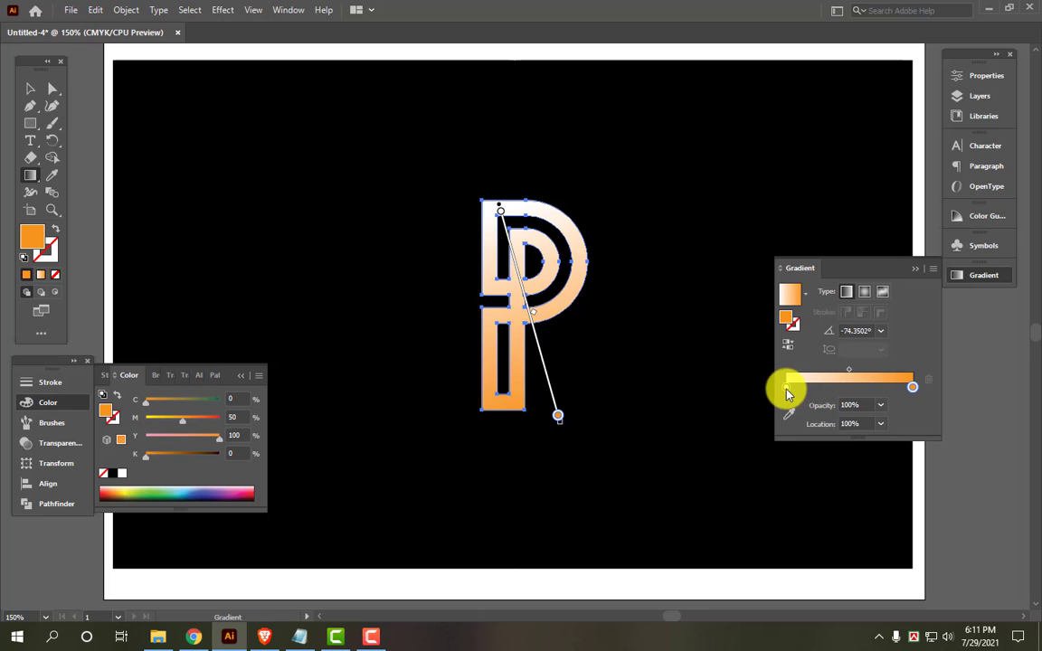
Set the gradient's start stop to yellow, CMYK yellow 100.
left_click(786, 388)
left_click(258, 377)
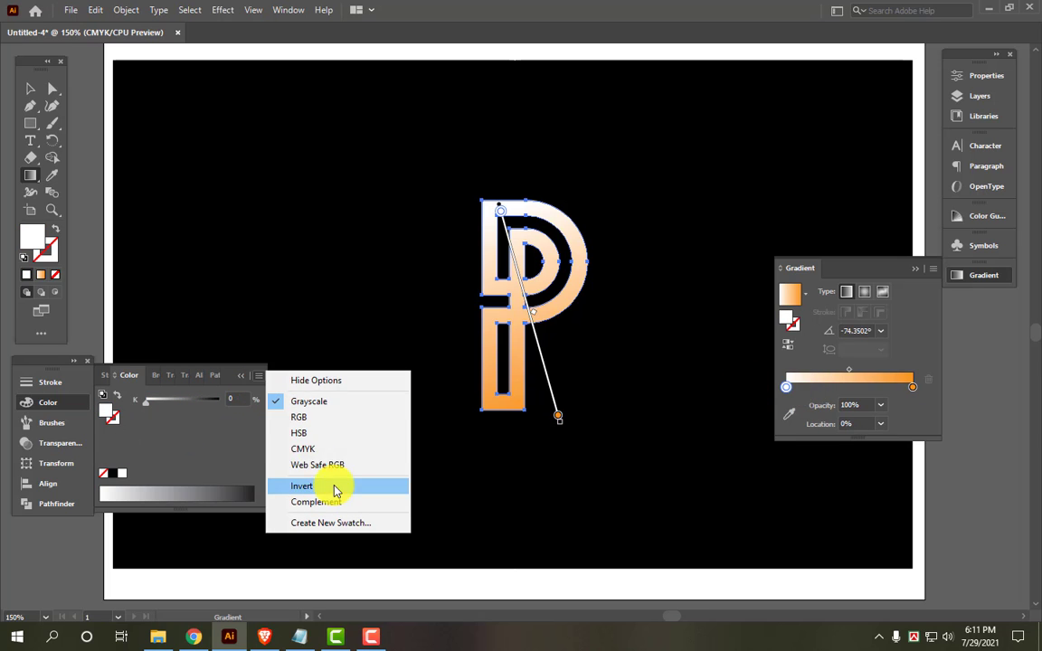
left_click(326, 449)
left_click(236, 432)
type("100")
key("Tab")
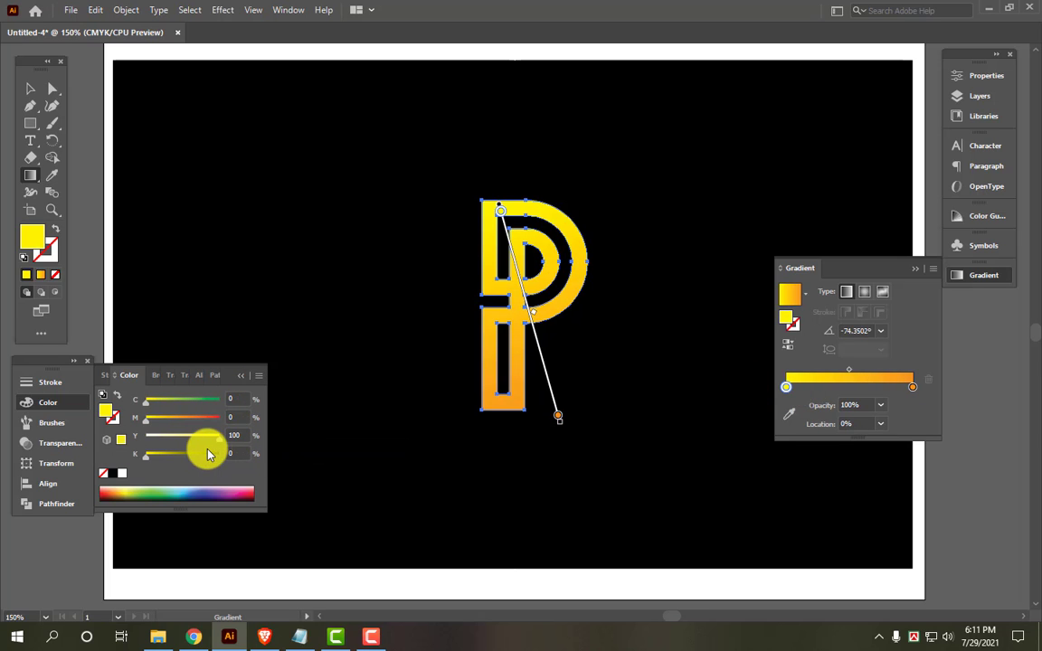
Deselect the P, close the Gradient and Color panels, and zoom in on the finished logo.
left_click(30, 88)
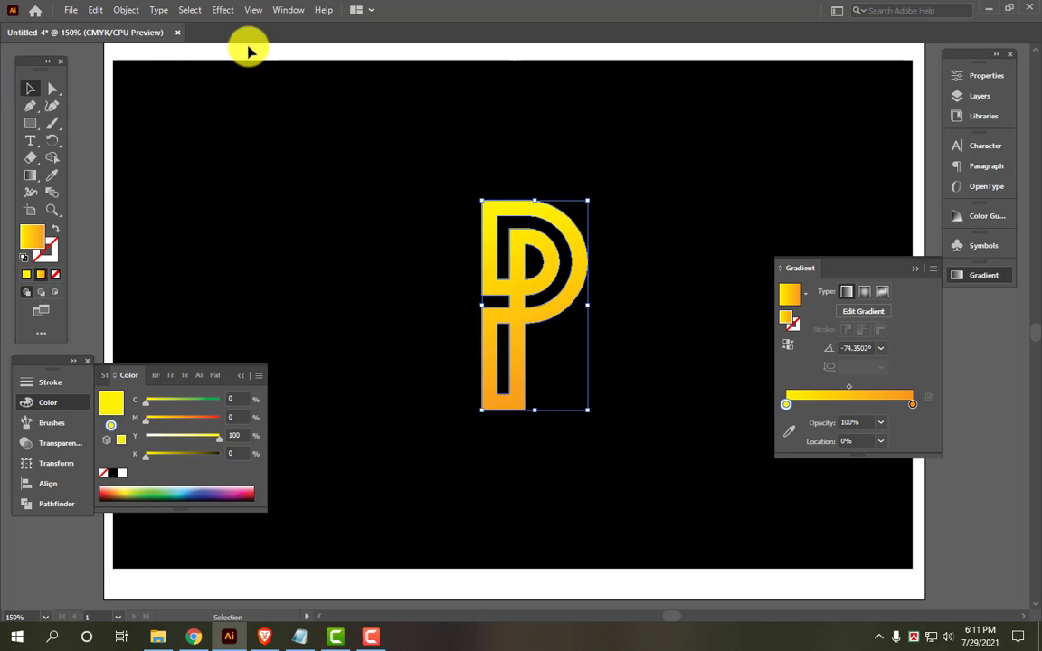
left_click(648, 229)
left_click(984, 275)
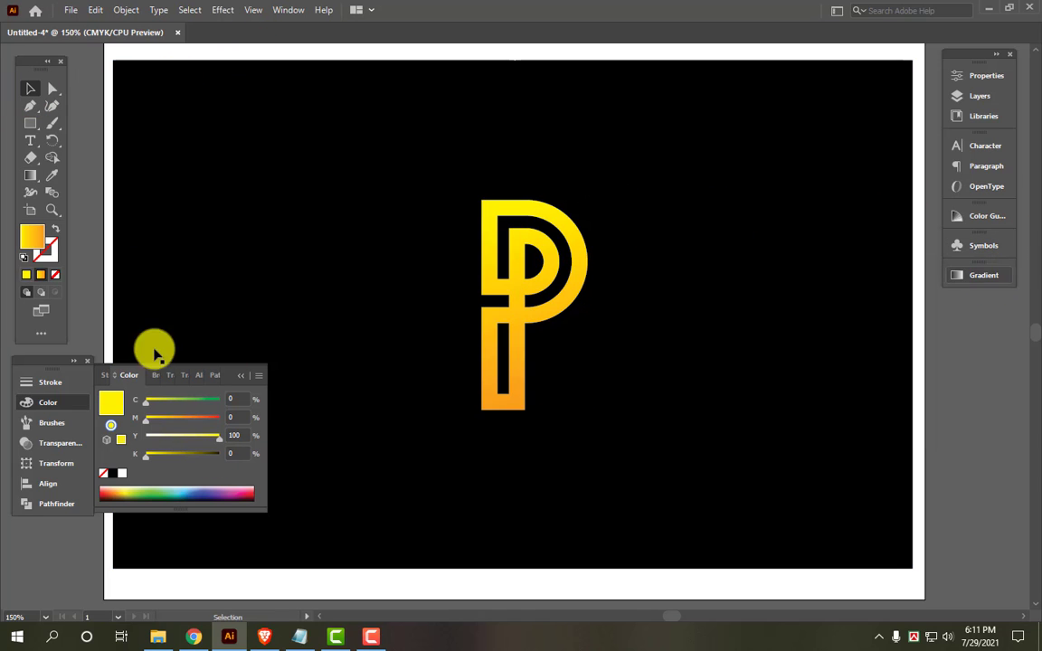
left_click(831, 362)
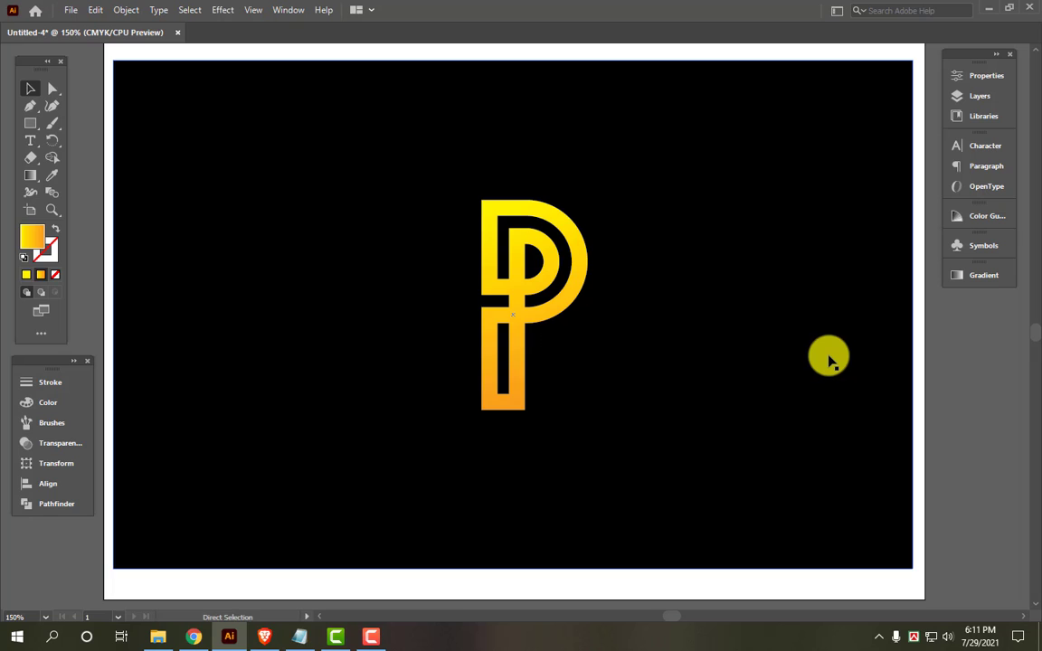
key("ctrl+plus")
scroll(830, 362, "up", 1)
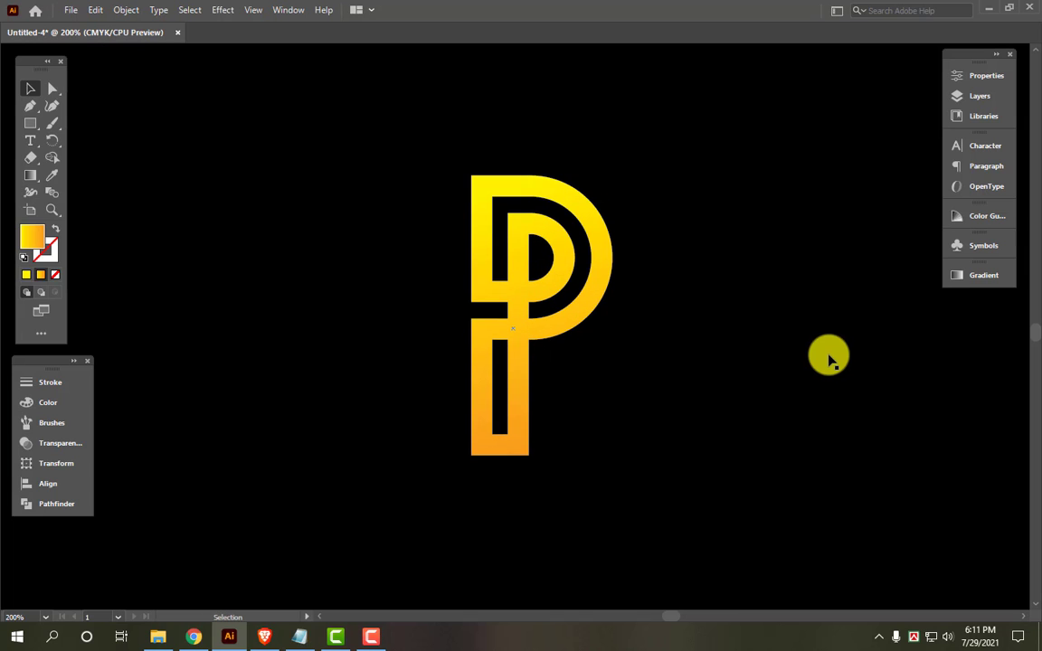